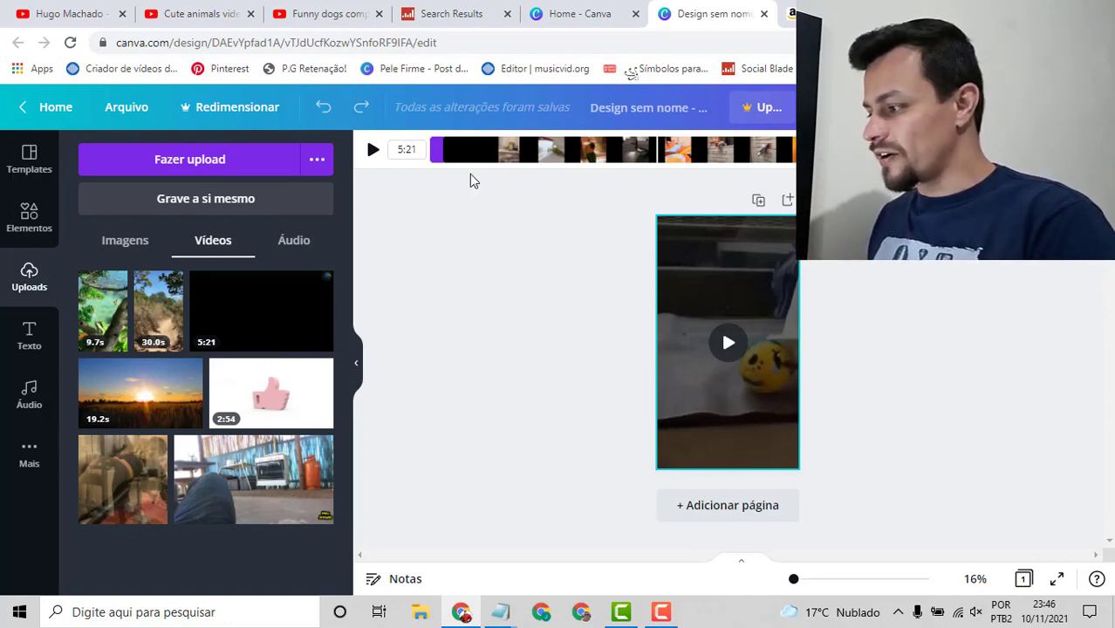
Trim the end of the video clip in the design's timeline.
{"action": "left_click_drag", "start_coordinate": [1101, 150], "coordinate": [551, 155]}
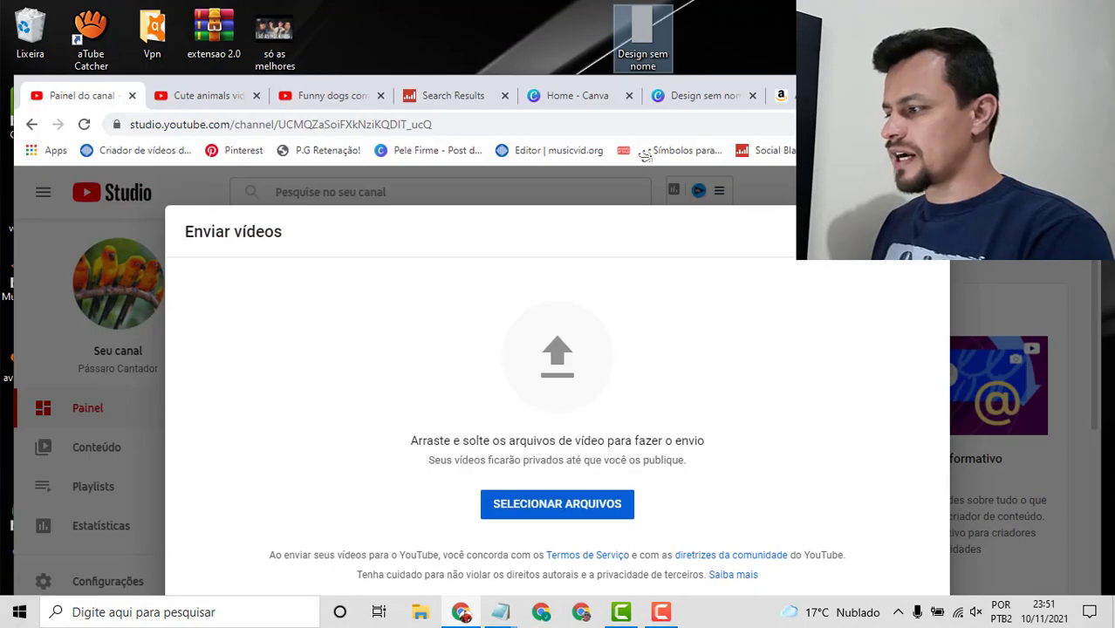
Search the web for rapidtags in a new browser tab and open the Rapidtags YouTube tag generator.
{"action": "key", "text": "super+Up"}
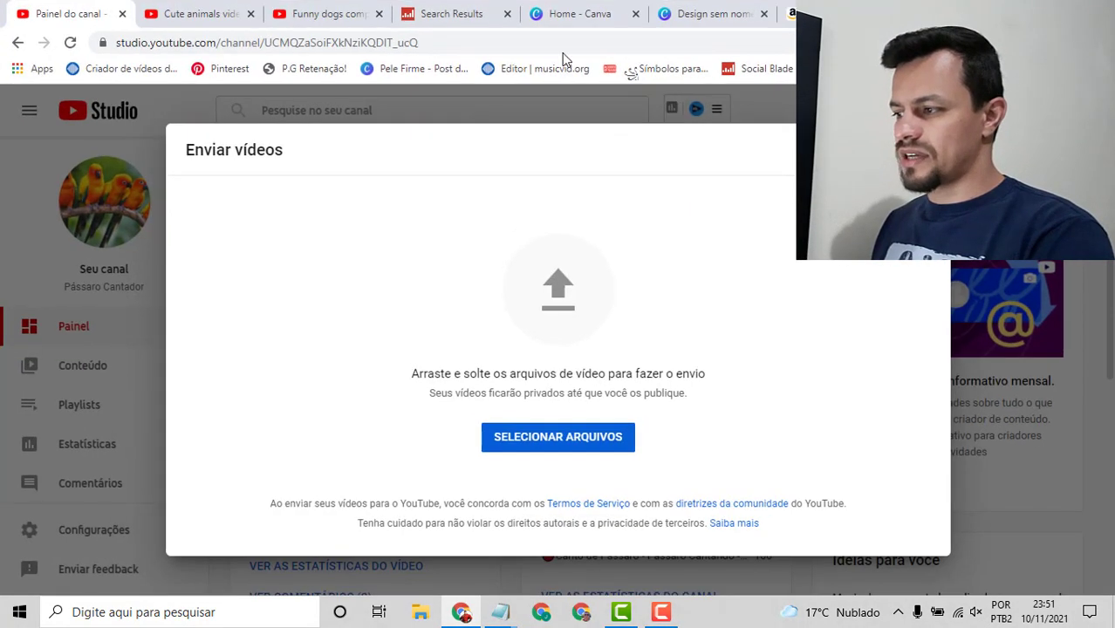
{"action": "key", "text": "ctrl+t"}
{"action": "left_click", "coordinate": [721, 43]}
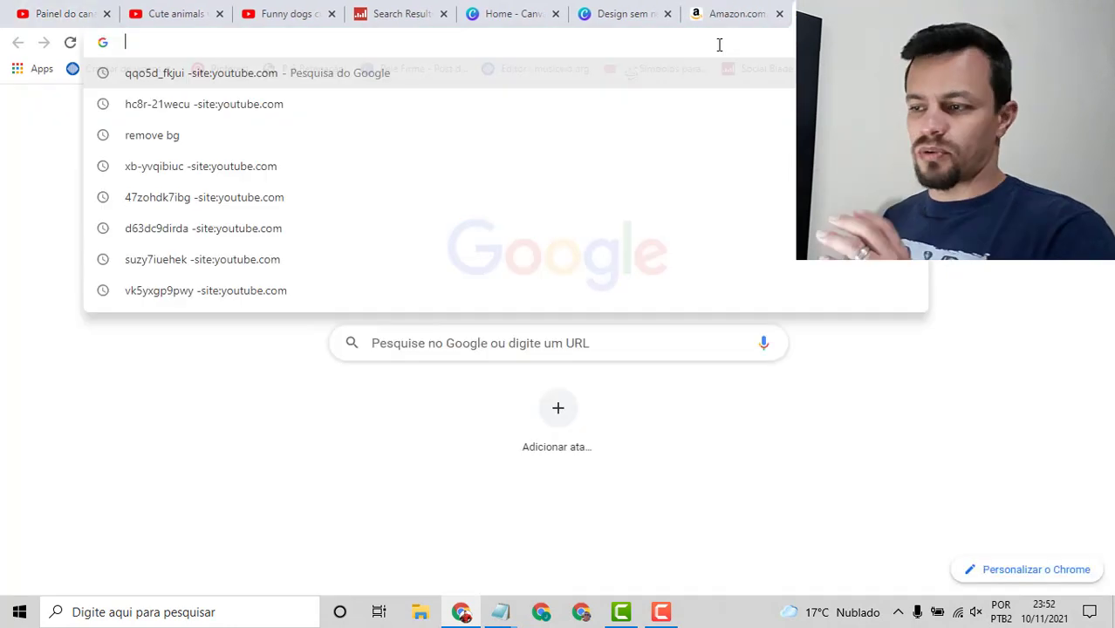
{"action": "type", "text": "rap"}
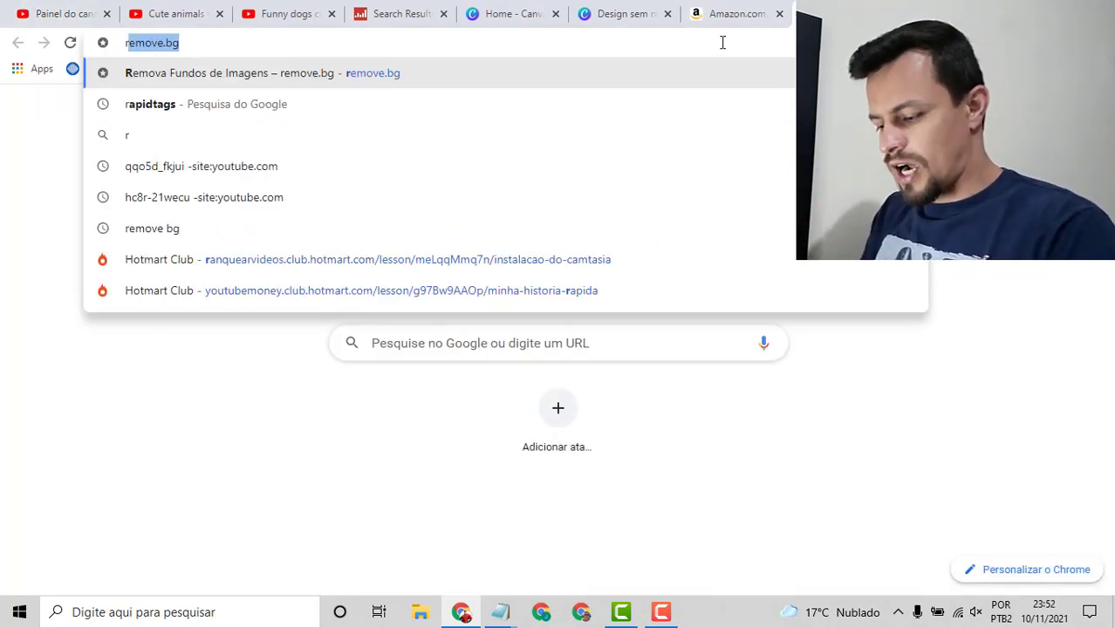
{"action": "left_click", "coordinate": [307, 81]}
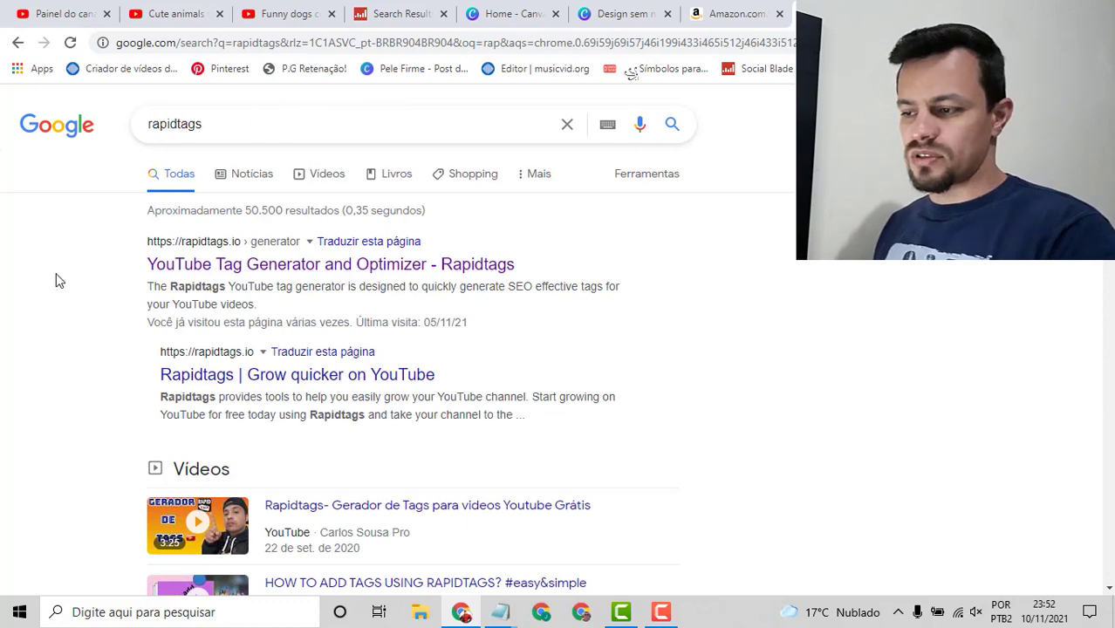
{"action": "left_click", "coordinate": [271, 264]}
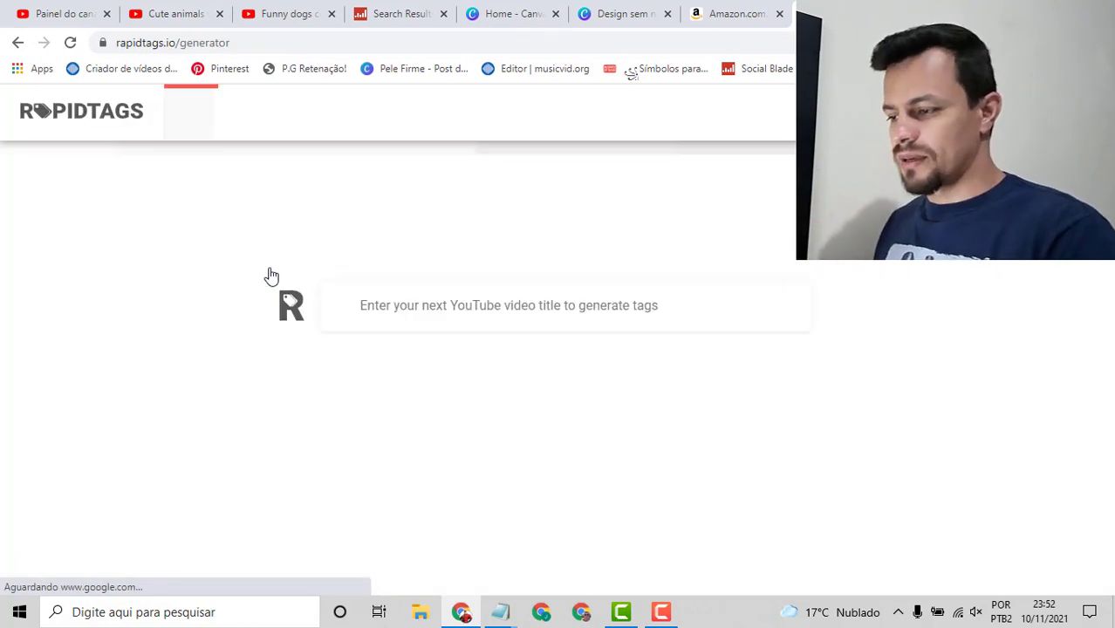
Generate tags for "cachorros engraçados" and paste the full list into the open Notepad note.
{"action": "left_click", "coordinate": [418, 311]}
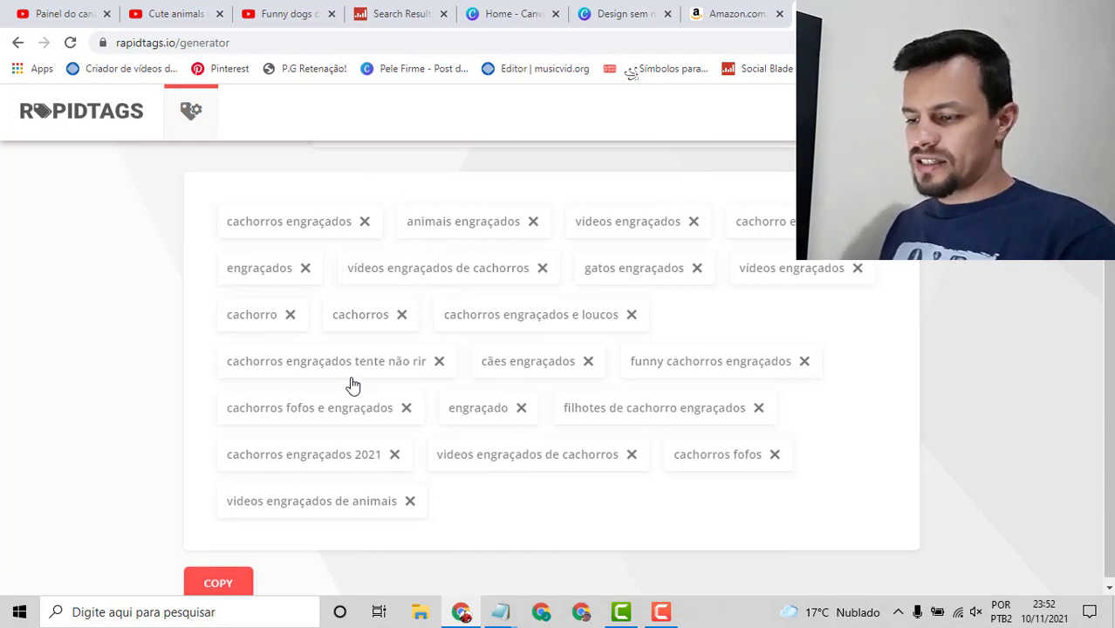
{"action": "left_click", "coordinate": [223, 580]}
{"action": "left_click", "coordinate": [500, 612]}
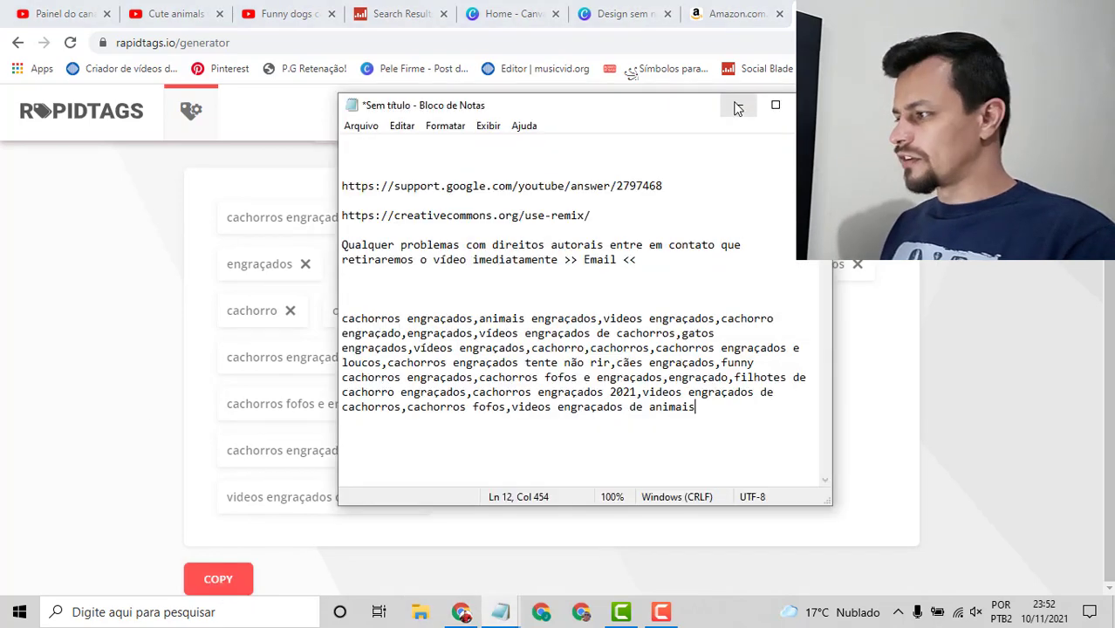
{"action": "left_click", "coordinate": [737, 107]}
Rename the exported video "Design sem nome" on the desktop to "Cachorros e Gatos Engraçados" and copy the new name.
{"action": "key", "text": "super+d"}
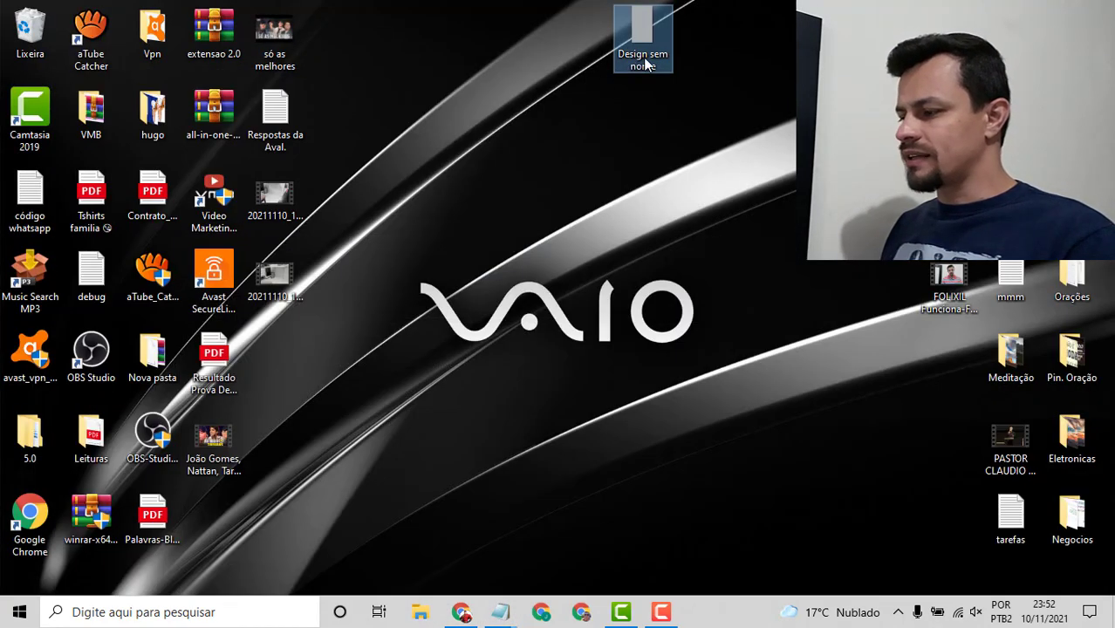
{"action": "right_click", "coordinate": [645, 65]}
{"action": "type", "text": "mCachorros"}
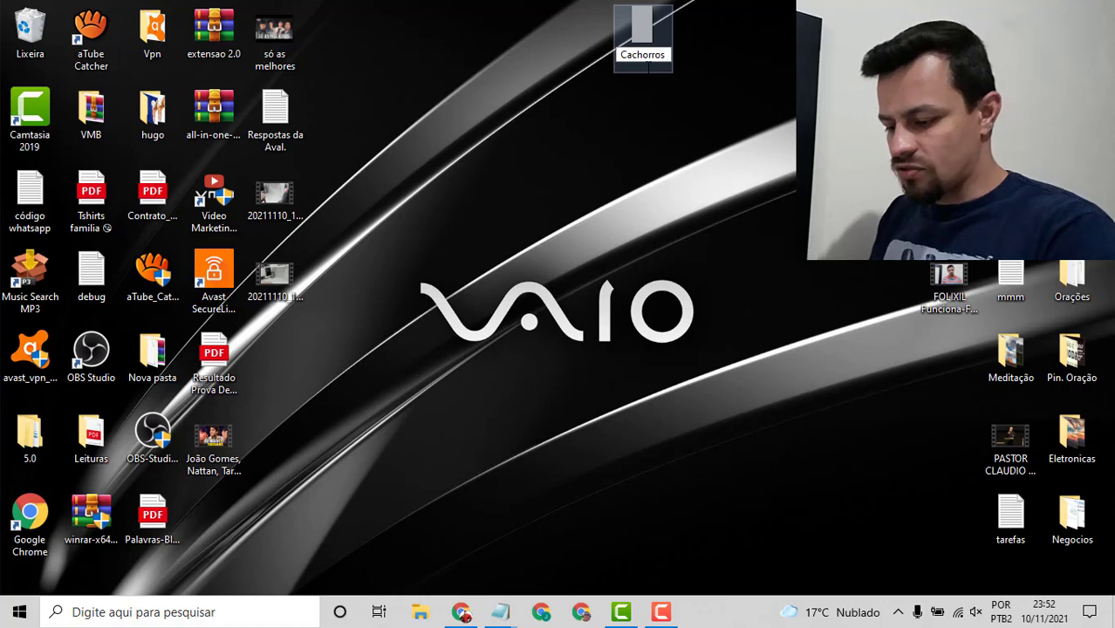
{"action": "type", "text": " e Gat"}
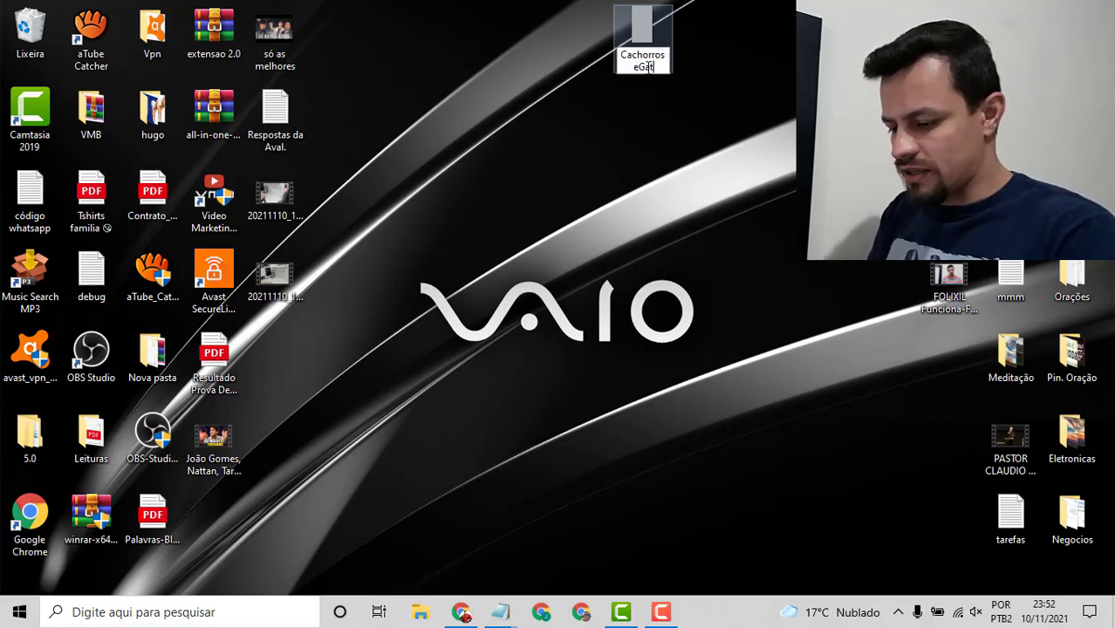
{"action": "type", "text": "os Engraçados"}
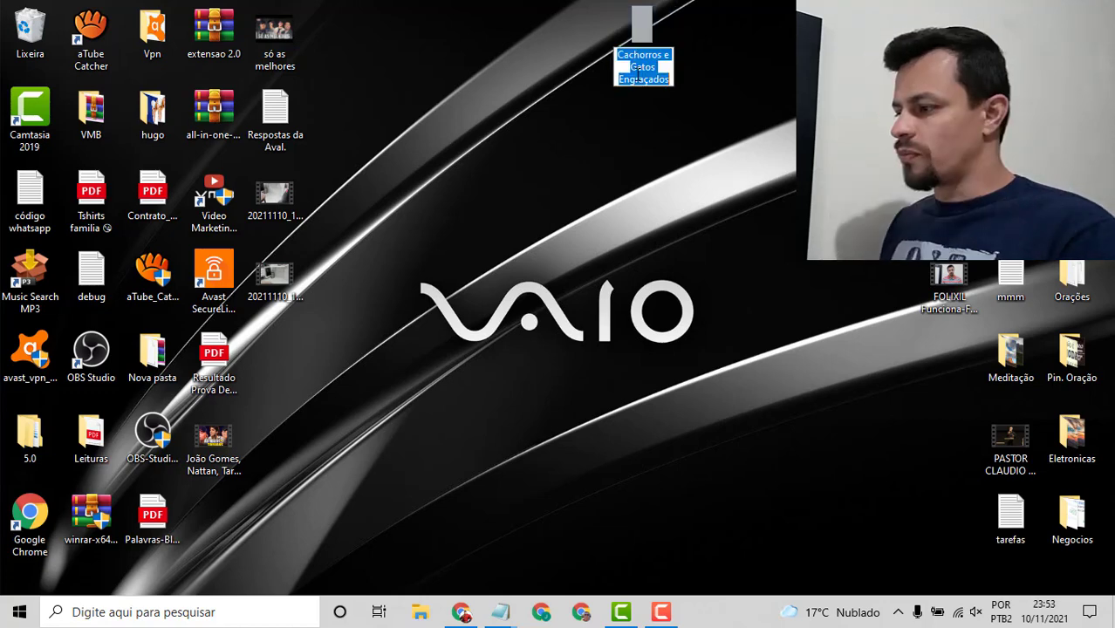
{"action": "right_click", "coordinate": [646, 67]}
{"action": "key", "text": "Escape"}
{"action": "key", "text": "Escape"}
Paste the copied name into the title, subtitle and comments metadata in the video file's detailed properties.
{"action": "right_click", "coordinate": [651, 78]}
{"action": "left_click", "coordinate": [706, 447]}
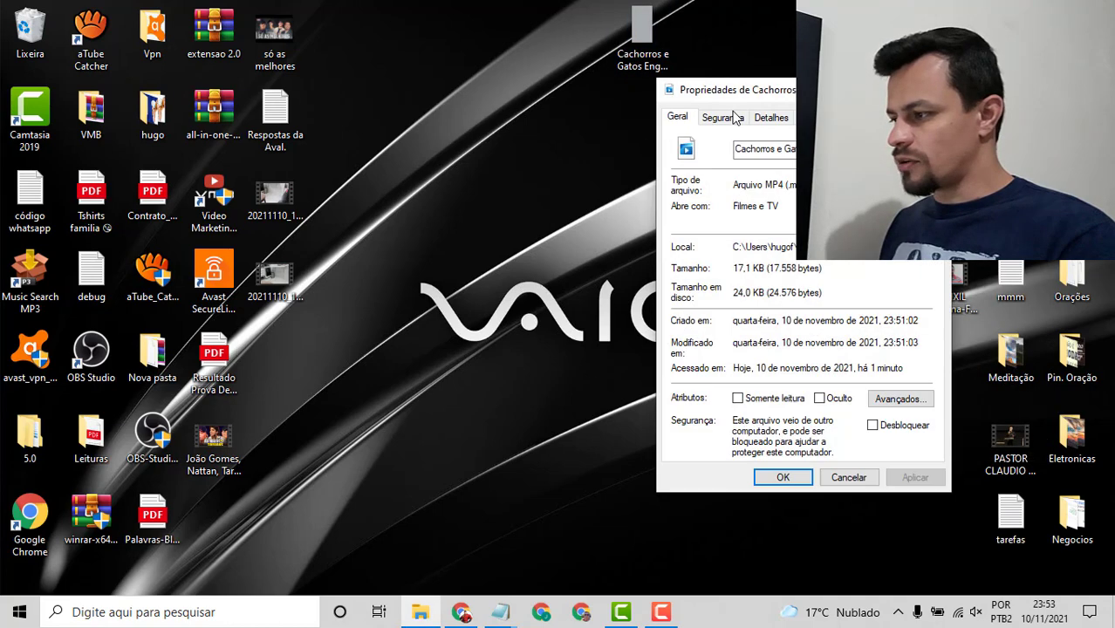
{"action": "left_click", "coordinate": [534, 112]}
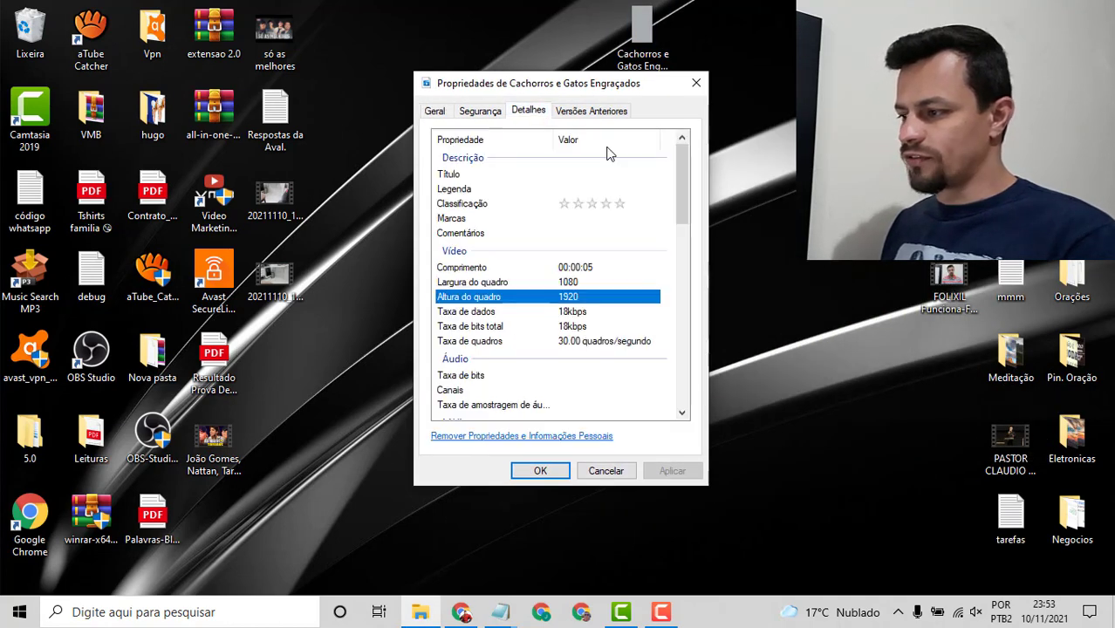
{"action": "left_click", "coordinate": [627, 173]}
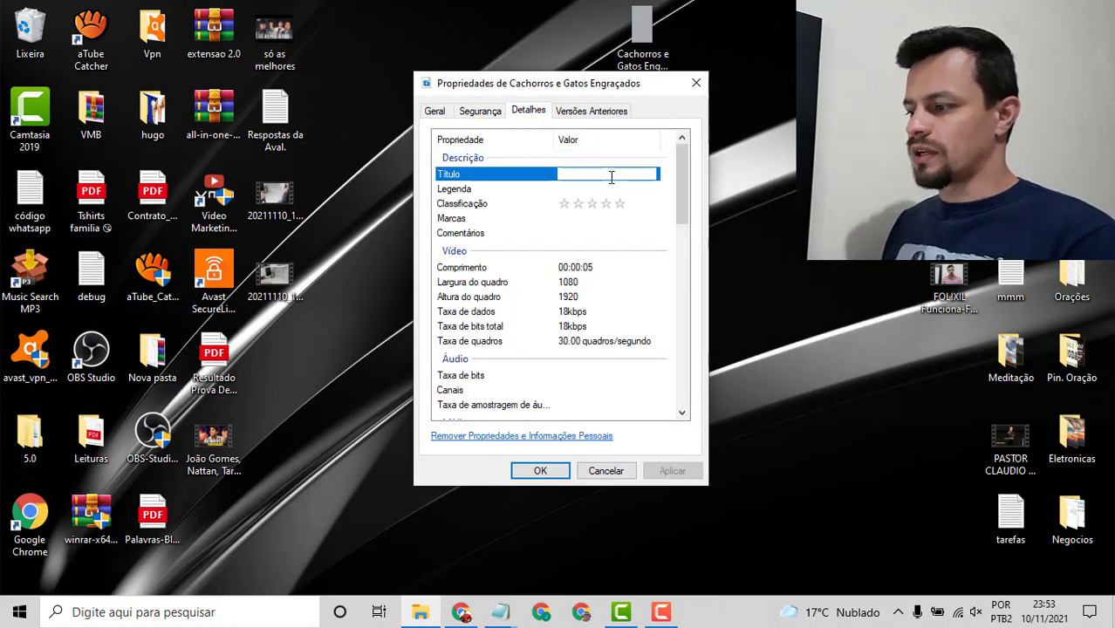
{"action": "right_click", "coordinate": [607, 174]}
{"action": "left_click", "coordinate": [637, 247]}
{"action": "left_click", "coordinate": [599, 189]}
{"action": "key", "text": "ctrl+v"}
{"action": "left_click", "coordinate": [611, 233]}
{"action": "key", "text": "ctrl+v"}
Paste the name as the file's tag, set its rating to five stars and apply the properties.
{"action": "left_click", "coordinate": [610, 218]}
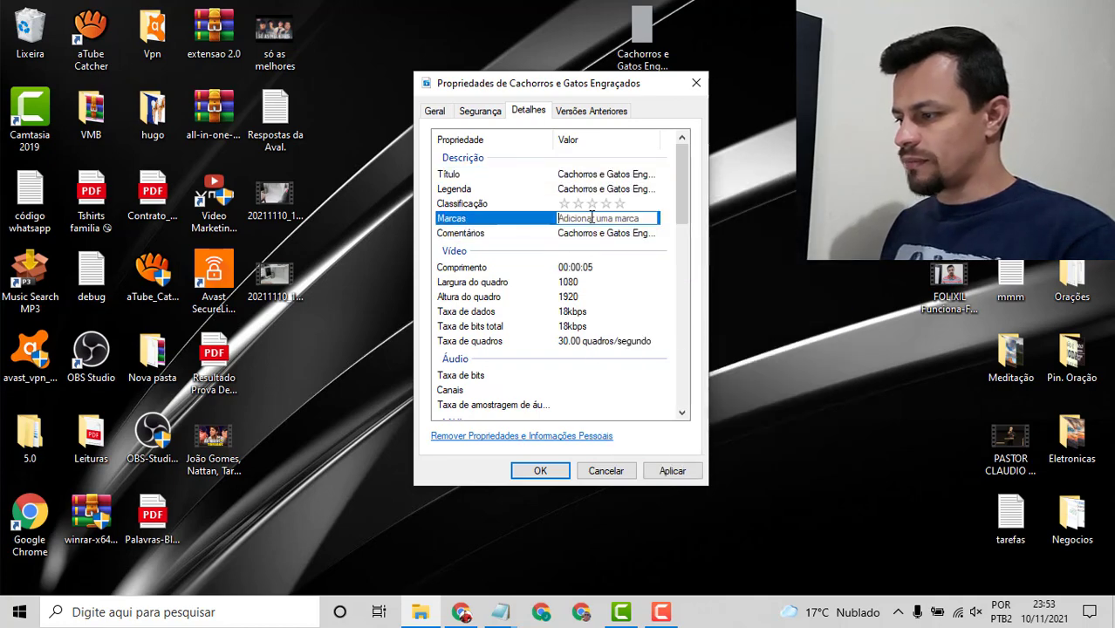
{"action": "key", "text": "ctrl+v"}
{"action": "left_click", "coordinate": [619, 203]}
{"action": "left_click", "coordinate": [663, 476]}
{"action": "left_click", "coordinate": [540, 471]}
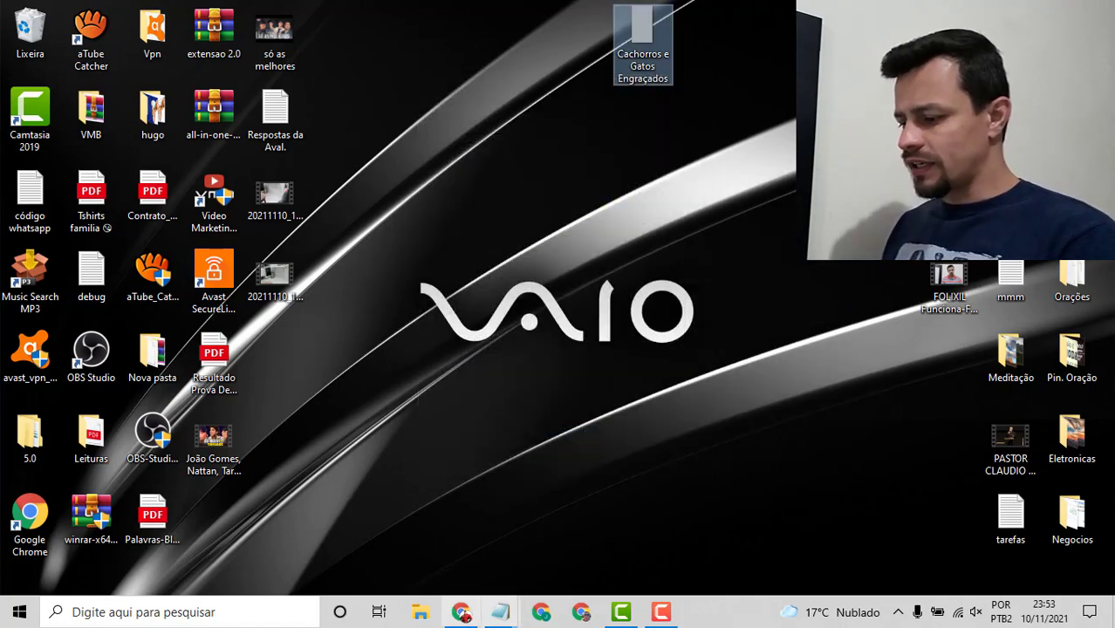
Append "#shorts" to the desktop video's file name, making it "Cachorros e Gatos Engraçados #shorts".
{"action": "left_click", "coordinate": [459, 612]}
{"action": "key", "text": "super+d"}
{"action": "right_click", "coordinate": [628, 63]}
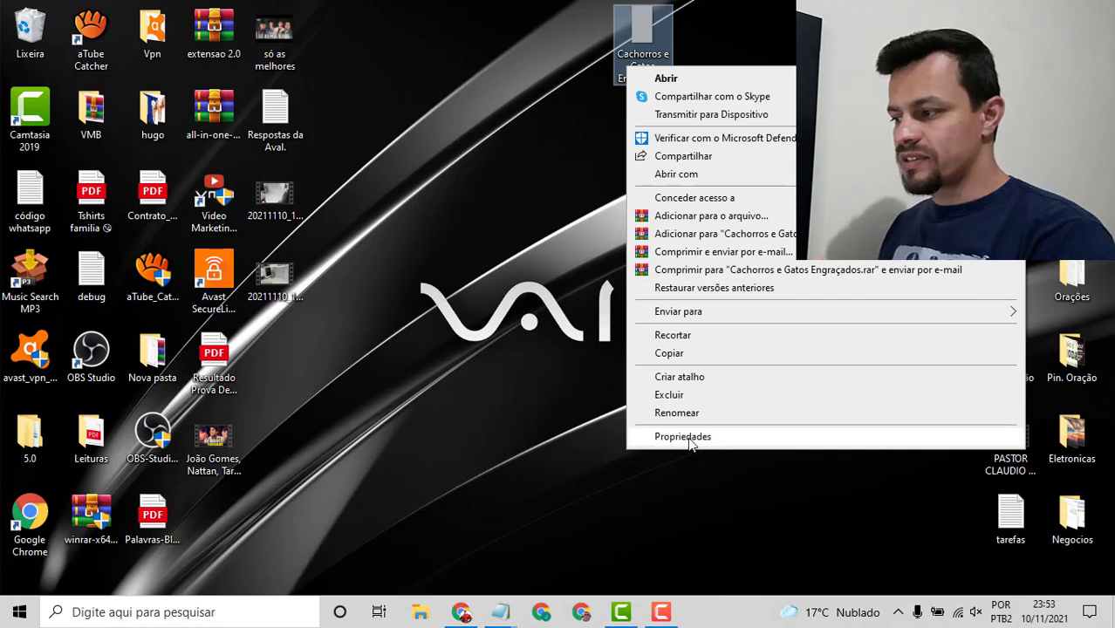
{"action": "left_click", "coordinate": [663, 412]}
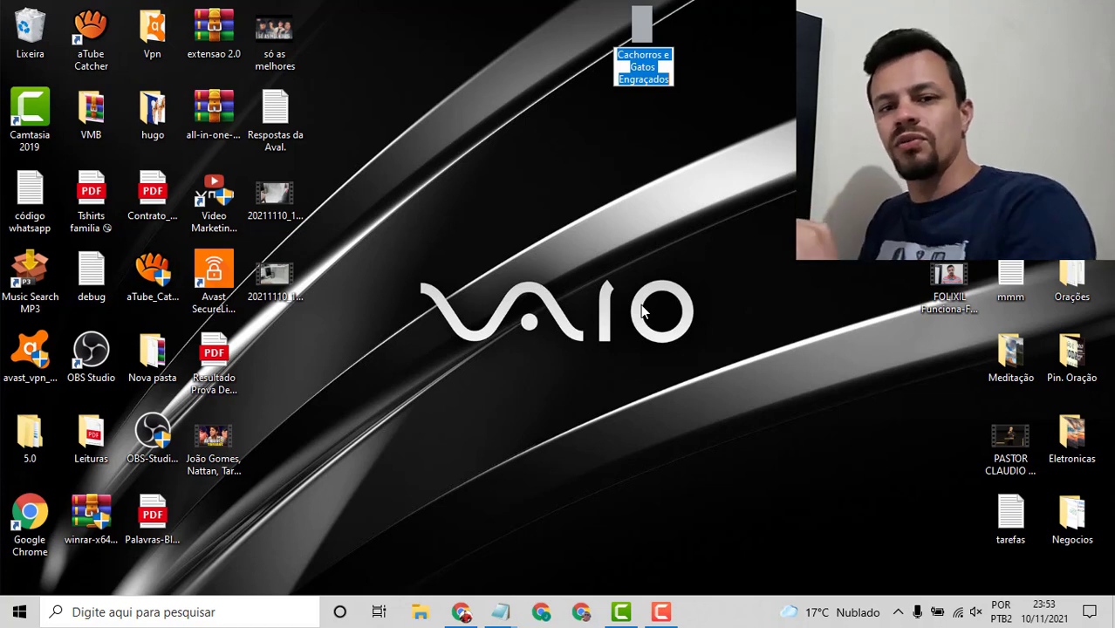
{"action": "key", "text": "End"}
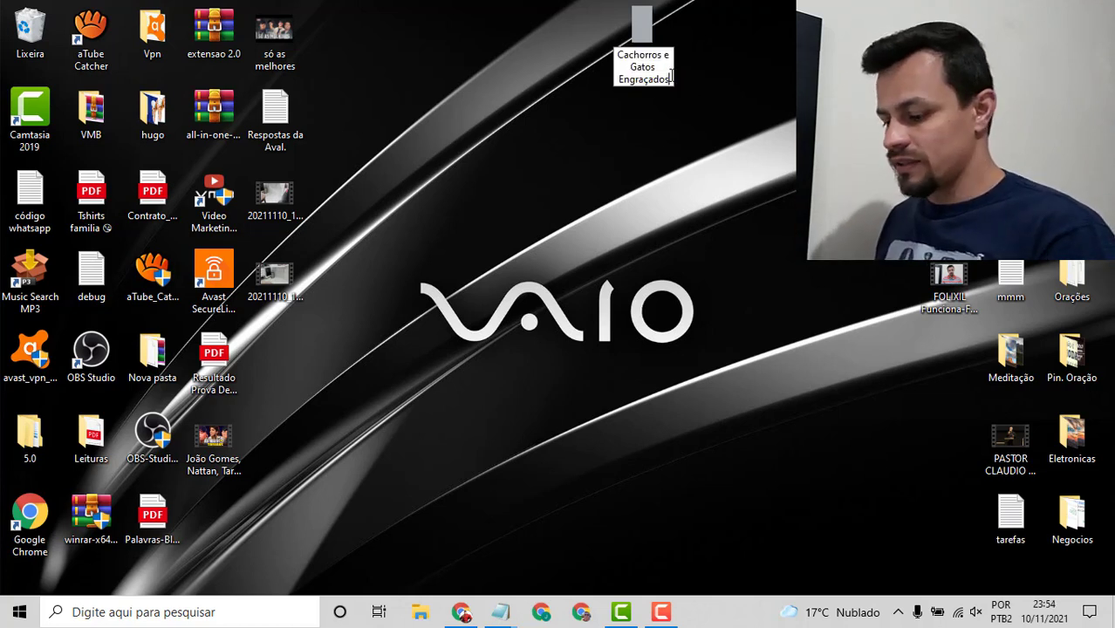
{"action": "type", "text": "#sg"}
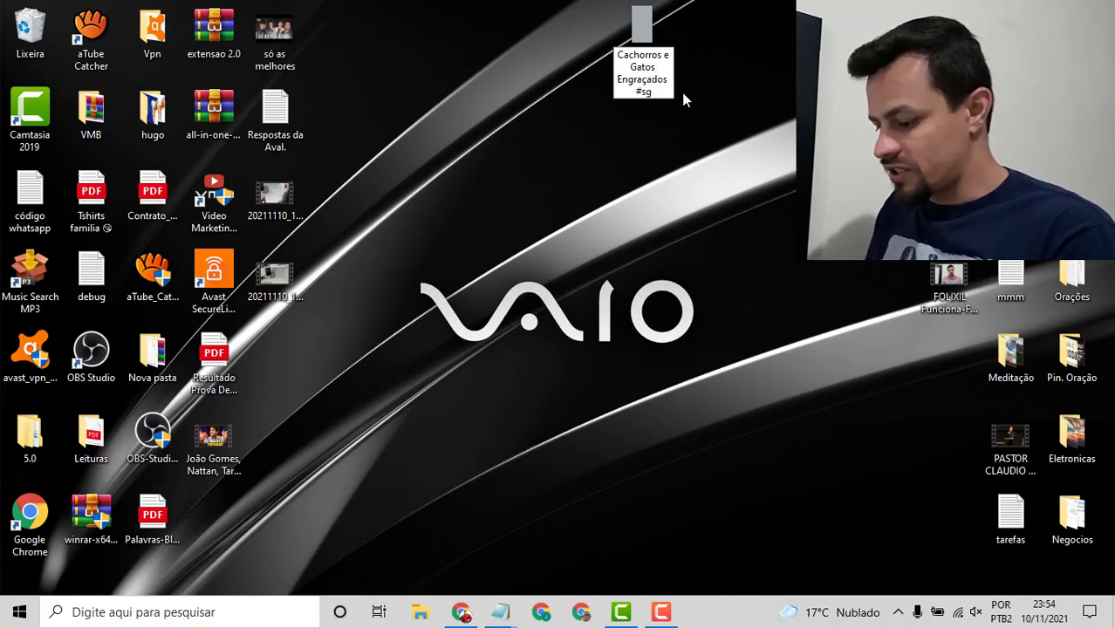
{"action": "key", "text": "BackSpace"}
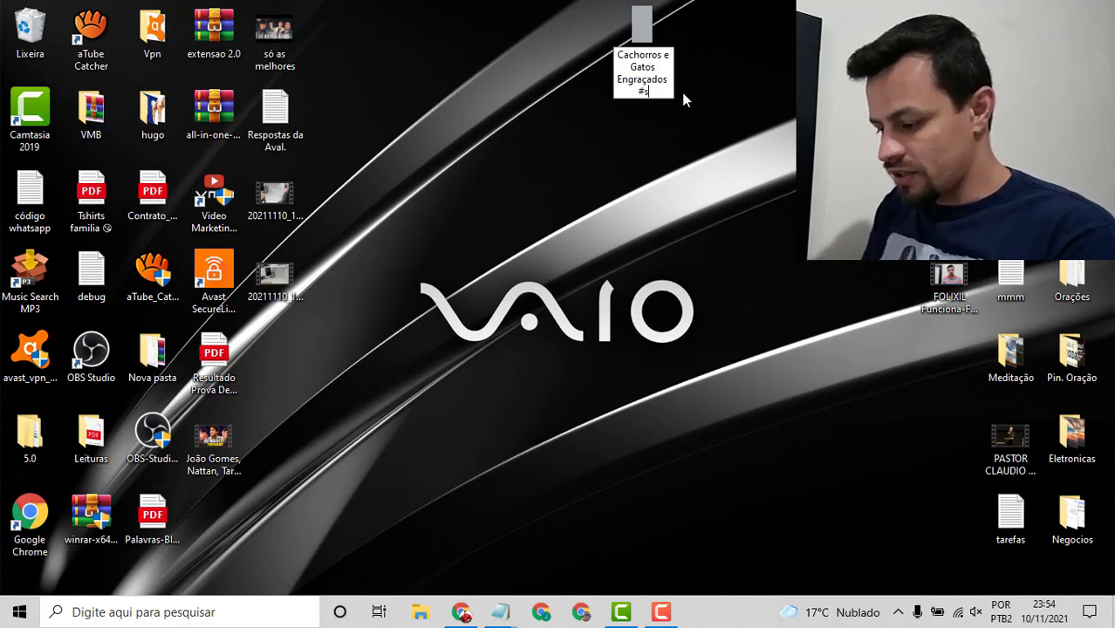
{"action": "type", "text": "horts"}
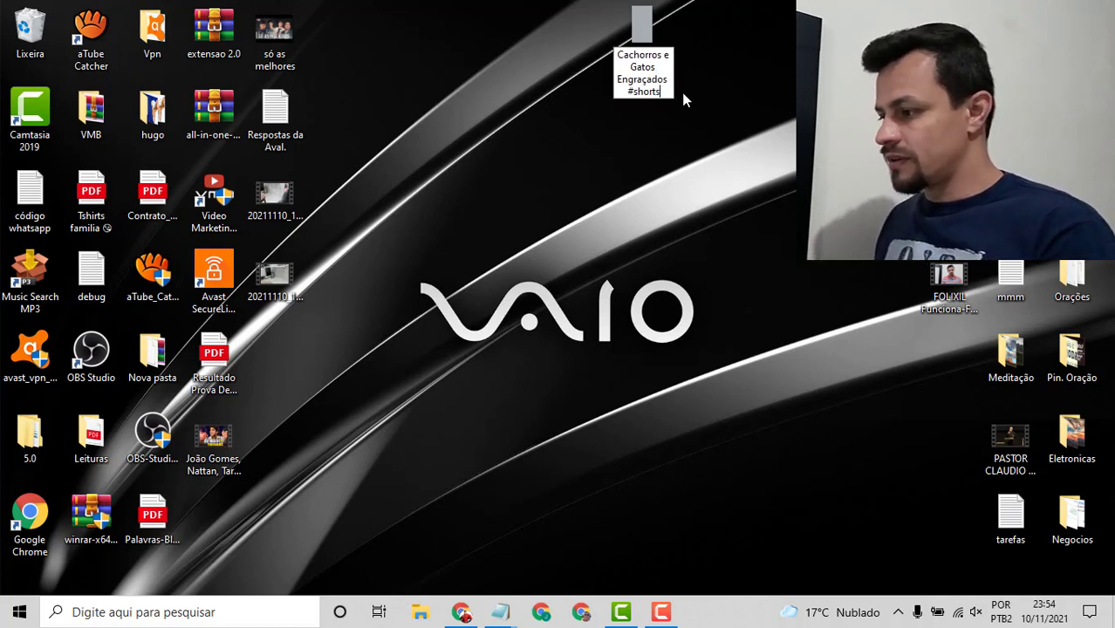
{"action": "key", "text": "Return"}
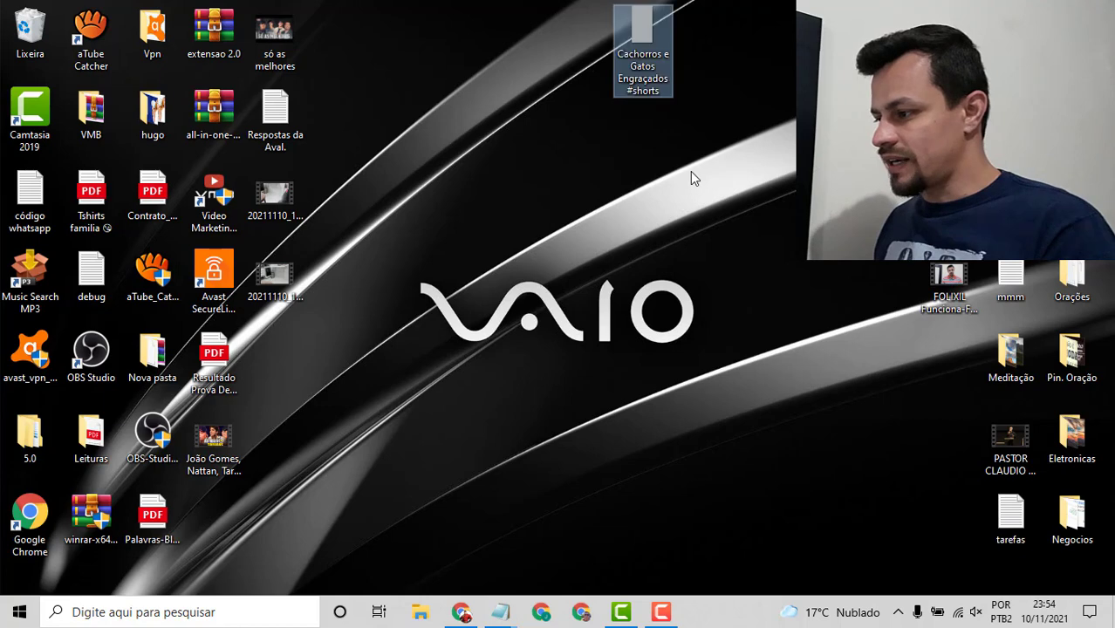
Upload the "Cachorros e Gatos Engraçados #shorts" file from the desktop through YouTube Studio's upload dialog.
{"action": "right_click", "coordinate": [644, 87]}
{"action": "left_click", "coordinate": [629, 356]}
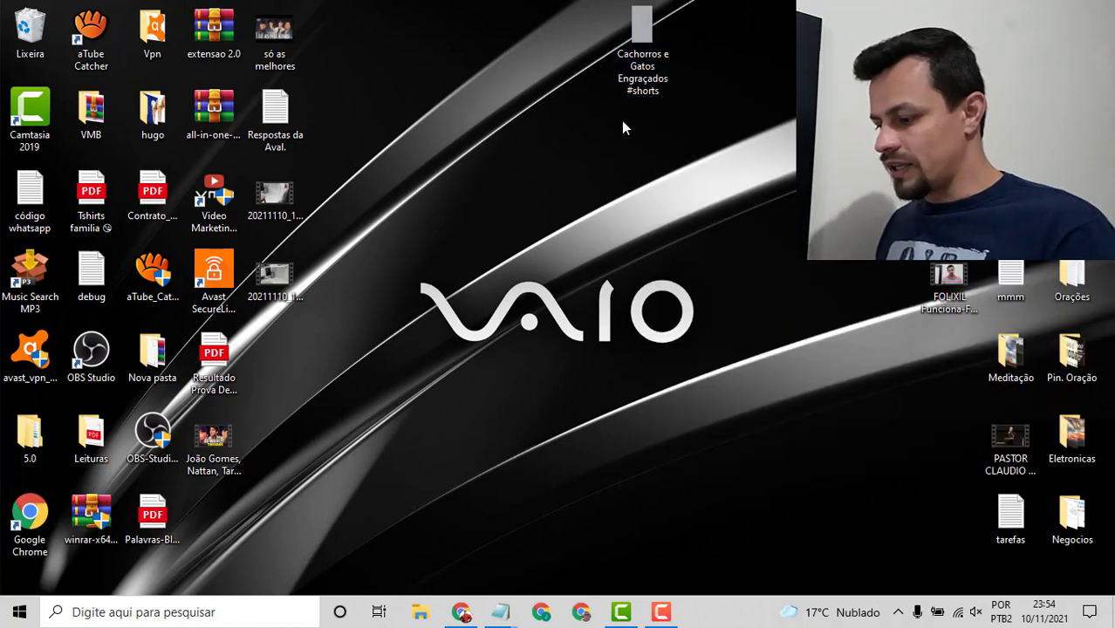
{"action": "left_click", "coordinate": [461, 612]}
{"action": "left_click_drag", "start_coordinate": [621, 37], "coordinate": [526, 416]}
{"action": "key", "text": "super+Up"}
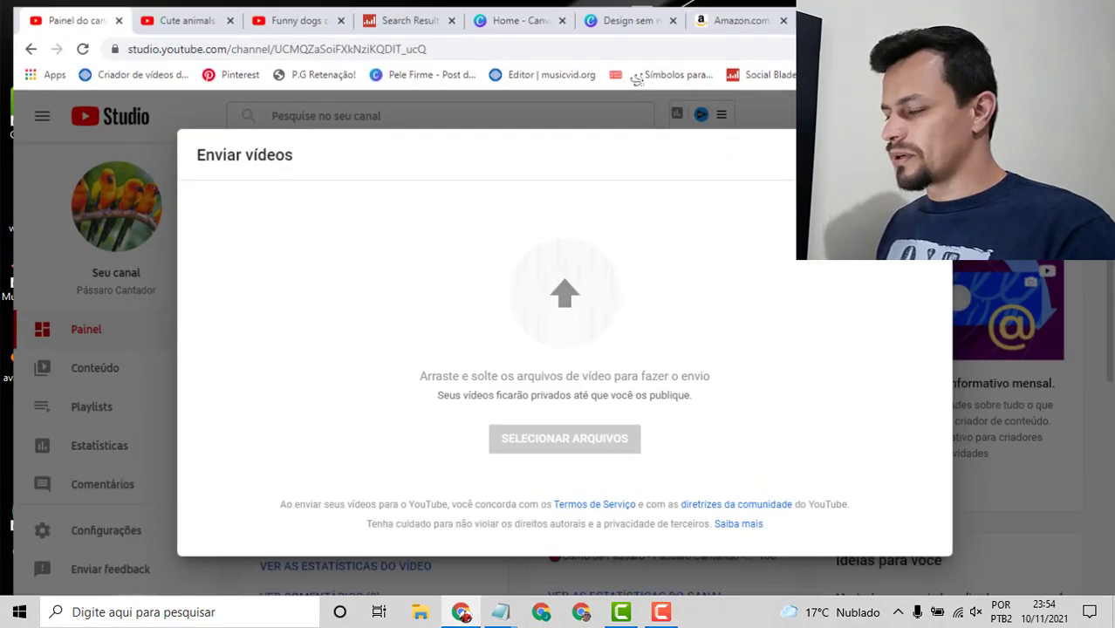
Copy the video's title and clear all the default channel text from the description.
{"action": "right_click", "coordinate": [218, 347]}
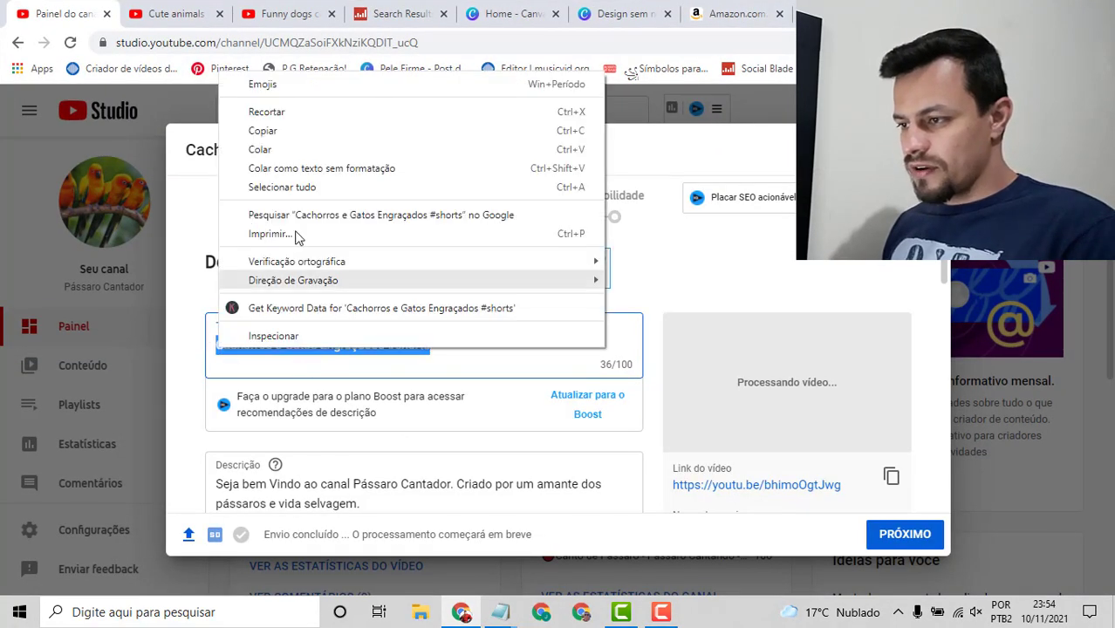
{"action": "left_click", "coordinate": [298, 65]}
{"action": "scroll", "coordinate": [410, 392], "scroll_direction": "down", "scroll_amount": 2}
{"action": "left_click", "coordinate": [215, 320]}
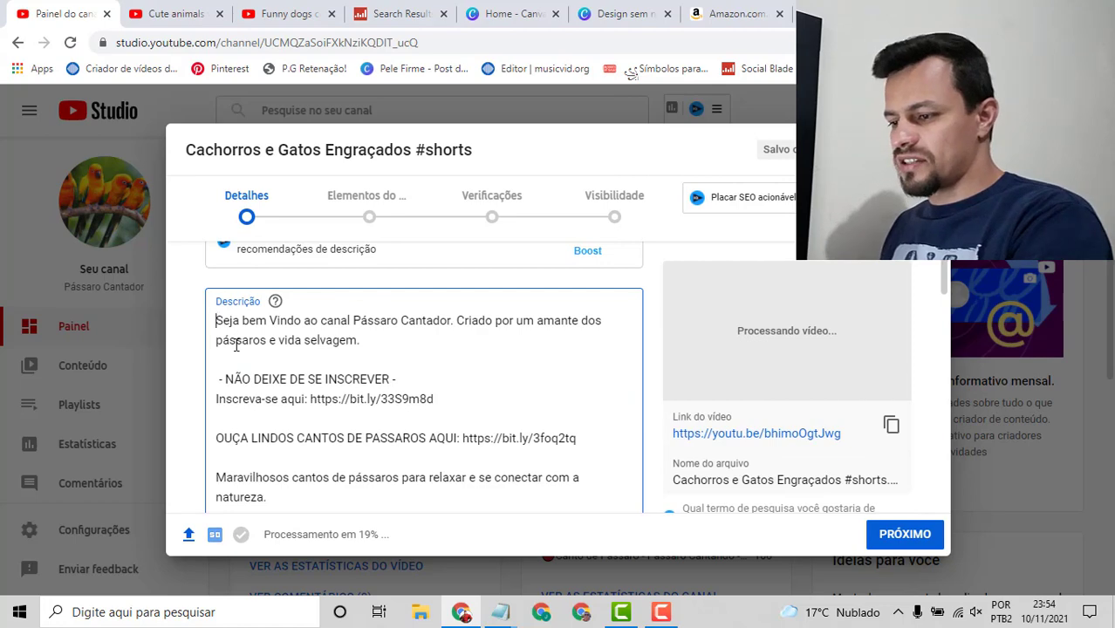
{"action": "scroll", "coordinate": [226, 349], "scroll_direction": "up", "scroll_amount": 3}
{"action": "scroll", "coordinate": [223, 393], "scroll_direction": "down", "scroll_amount": 1}
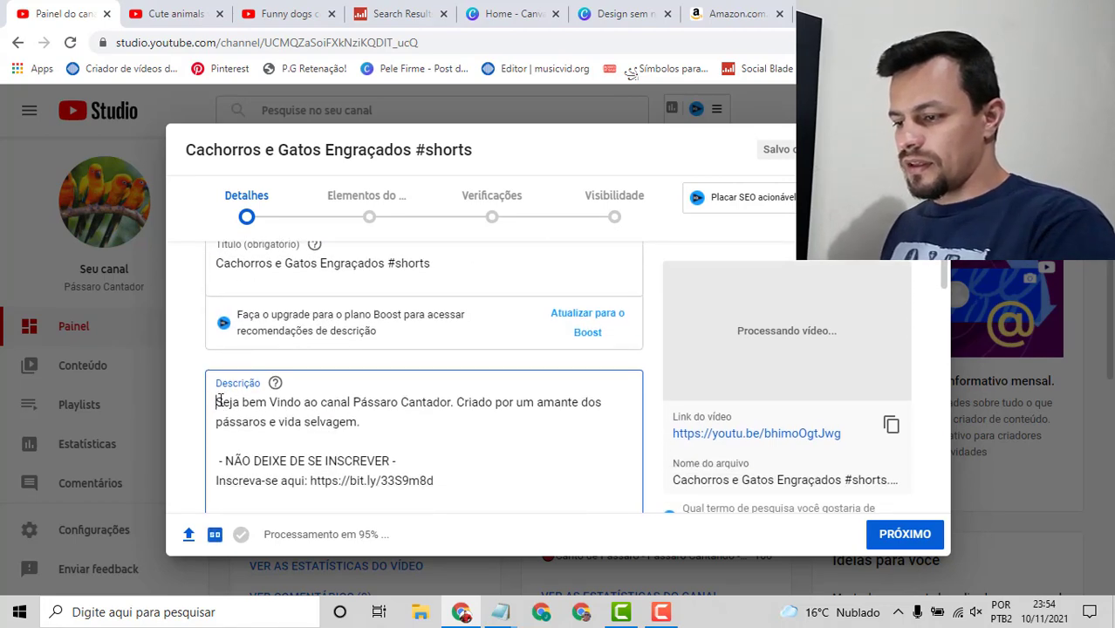
{"action": "left_click_drag", "start_coordinate": [217, 401], "coordinate": [574, 530]}
{"action": "scroll", "coordinate": [534, 408], "scroll_direction": "down", "scroll_amount": 5}
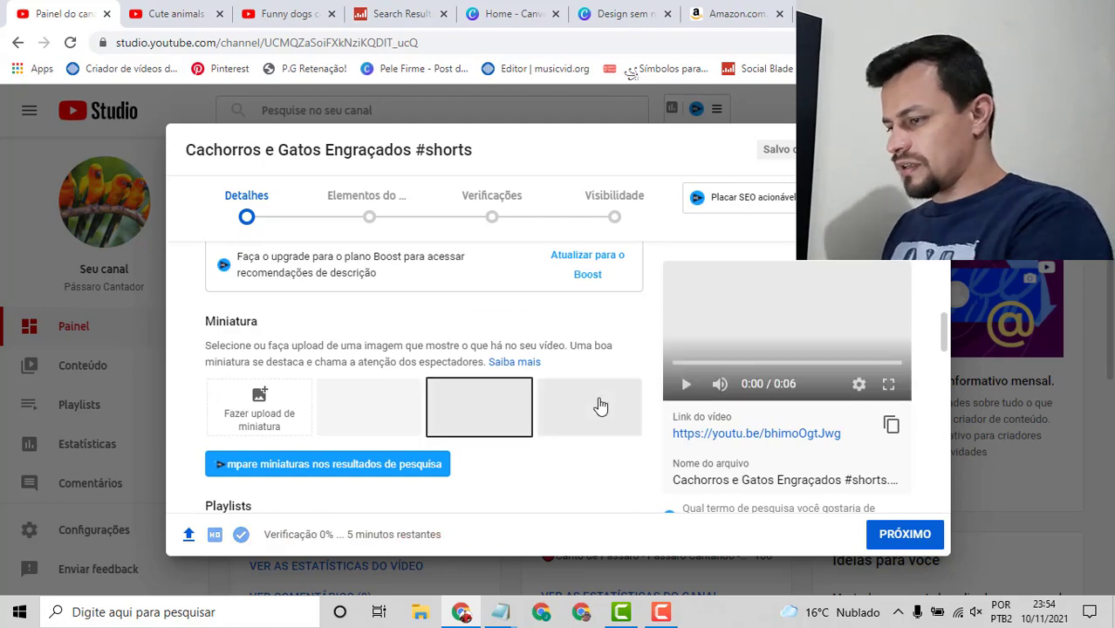
{"action": "scroll", "coordinate": [601, 406], "scroll_direction": "up", "scroll_amount": 5}
{"action": "scroll", "coordinate": [317, 395], "scroll_direction": "down", "scroll_amount": 2}
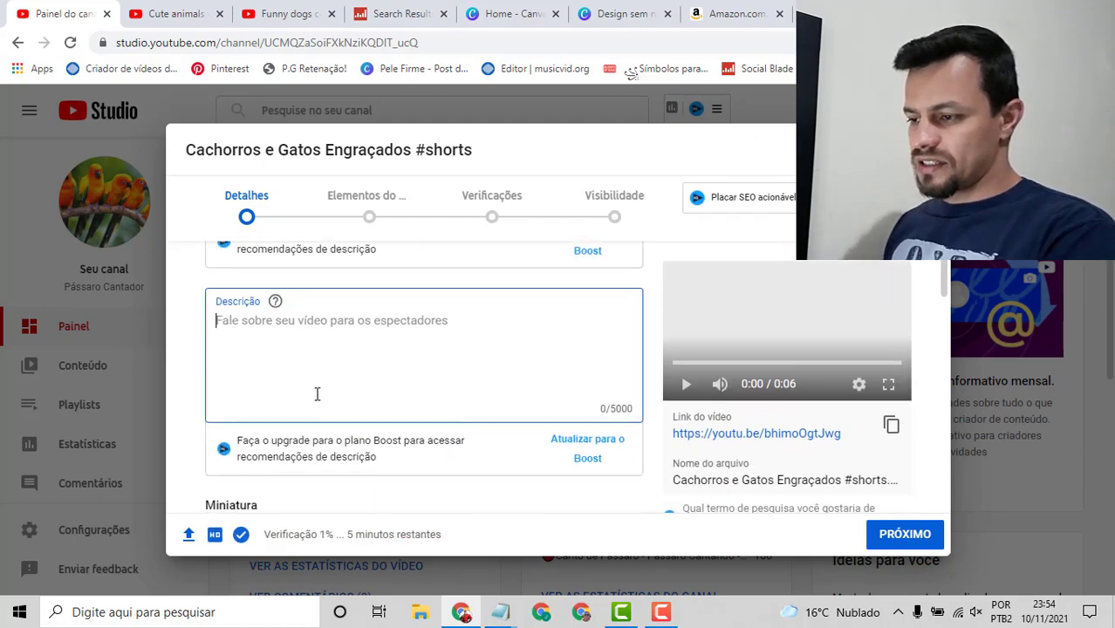
Paste "Cachorros e Gatos Engraçados #shorts" as the video's description and add empty lines below it.
{"action": "right_click", "coordinate": [266, 327]}
{"action": "left_click", "coordinate": [305, 454]}
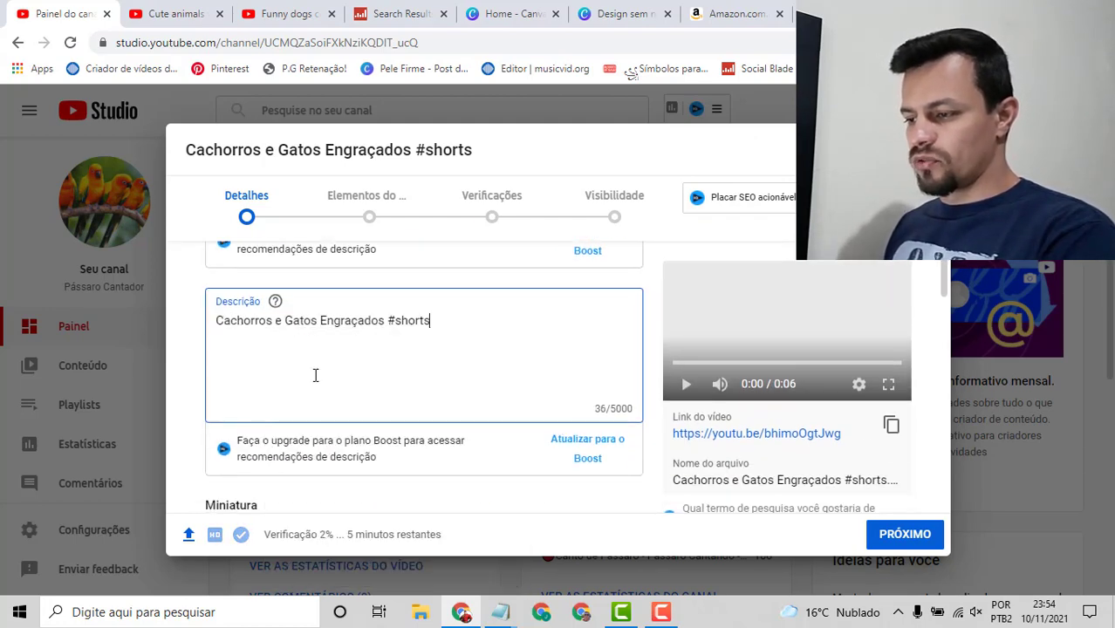
{"action": "scroll", "coordinate": [288, 366], "scroll_direction": "up", "scroll_amount": 2}
{"action": "scroll", "coordinate": [249, 377], "scroll_direction": "down", "scroll_amount": 1}
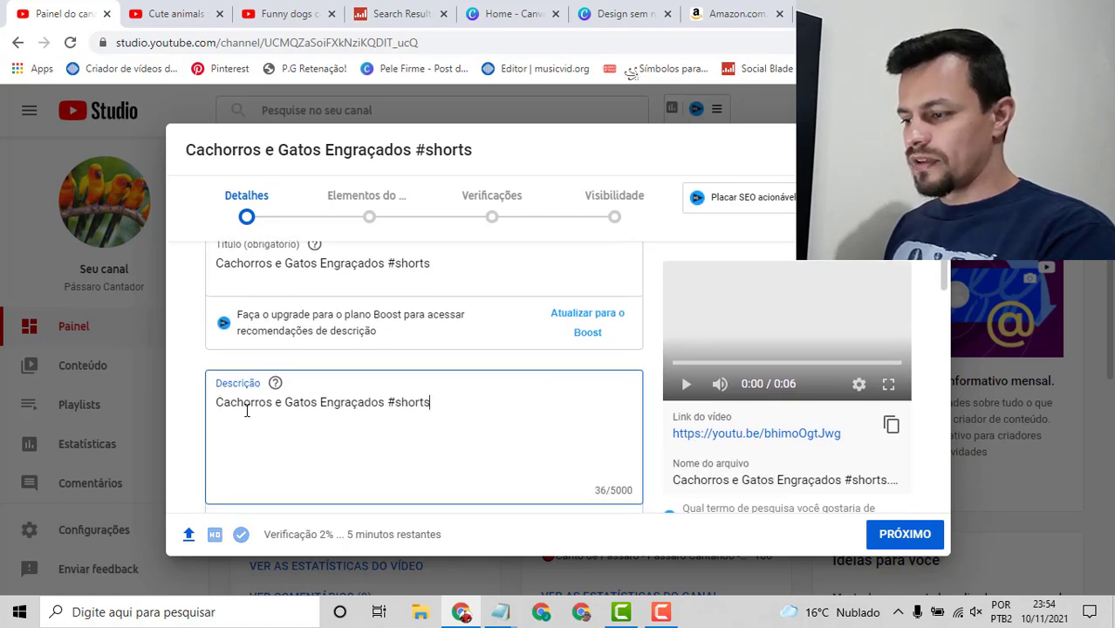
{"action": "scroll", "coordinate": [391, 429], "scroll_direction": "down", "scroll_amount": 1}
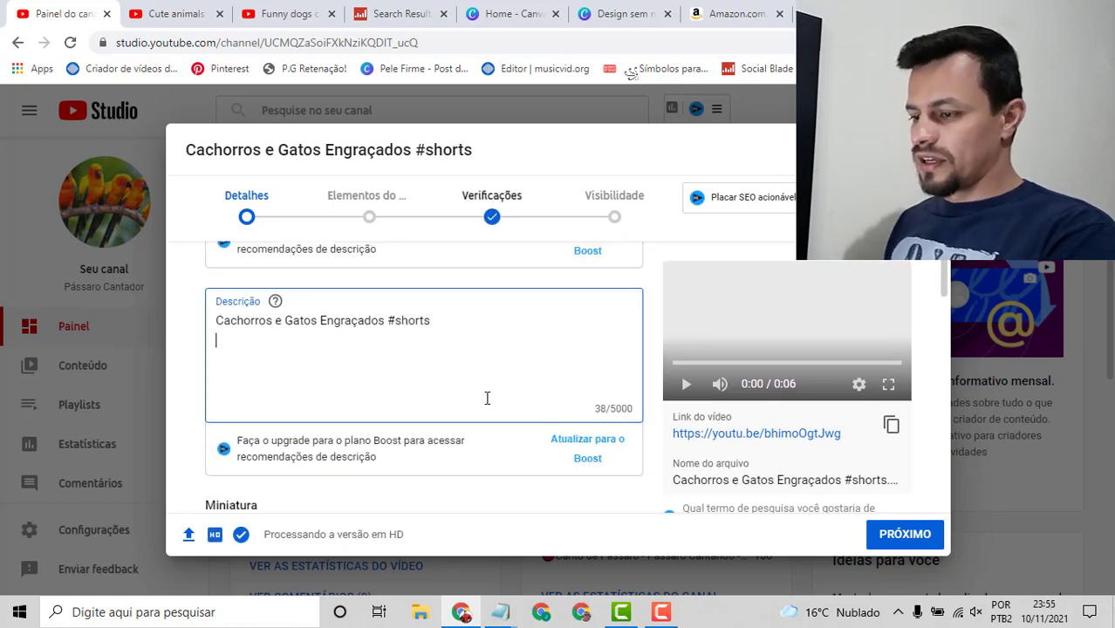
{"action": "scroll", "coordinate": [567, 439], "scroll_direction": "down", "scroll_amount": 1}
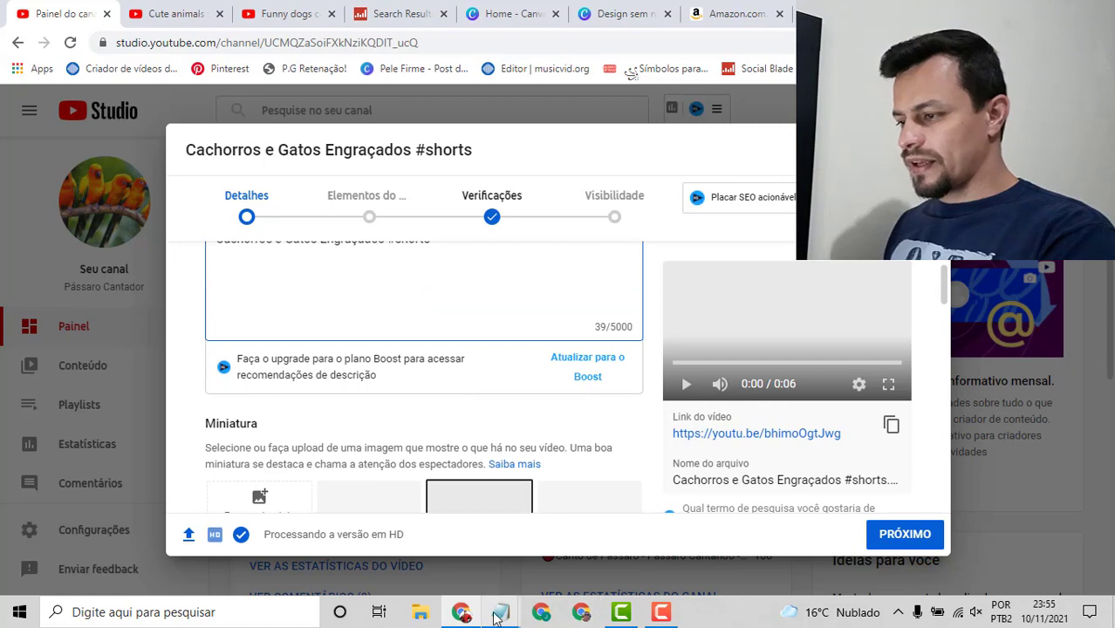
{"action": "left_click", "coordinate": [436, 532]}
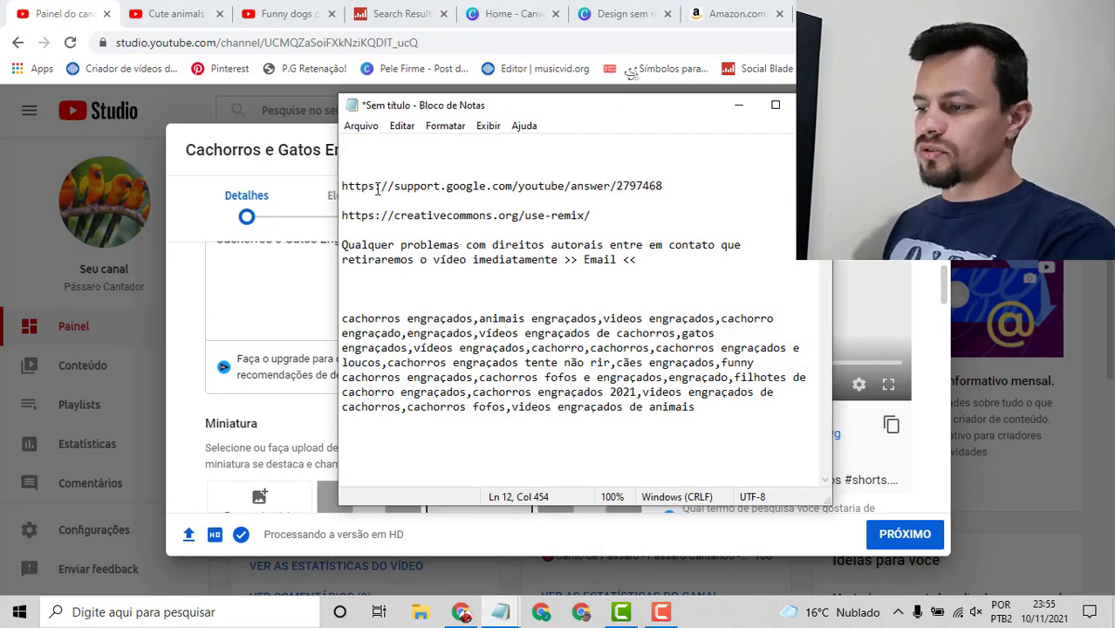
{"action": "left_click_drag", "start_coordinate": [342, 186], "coordinate": [651, 198]}
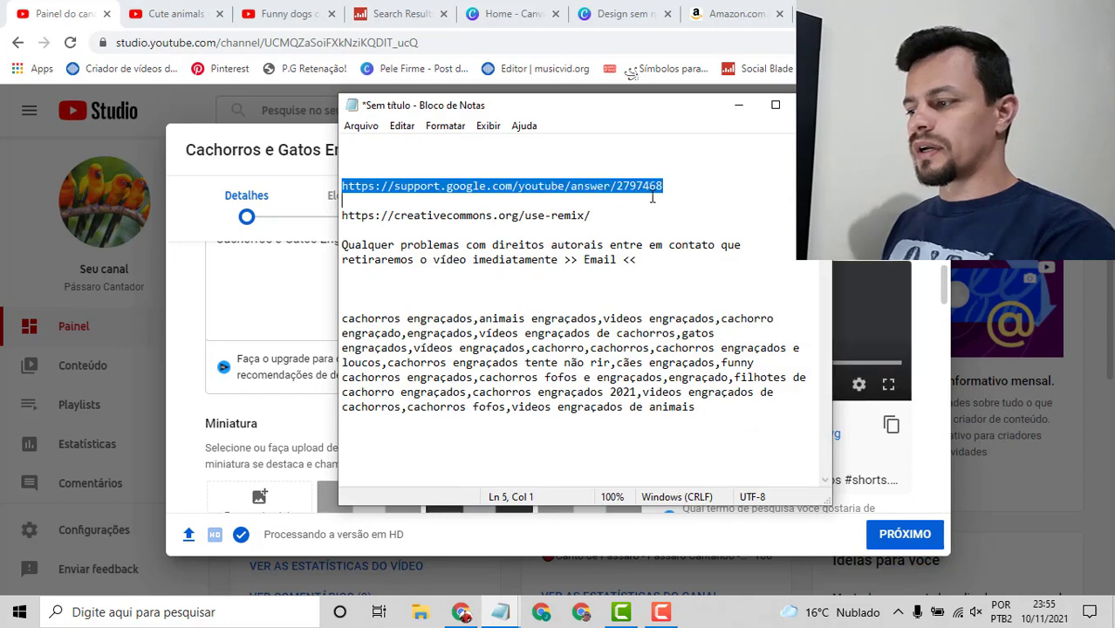
{"action": "right_click", "coordinate": [602, 190]}
{"action": "left_click", "coordinate": [663, 236]}
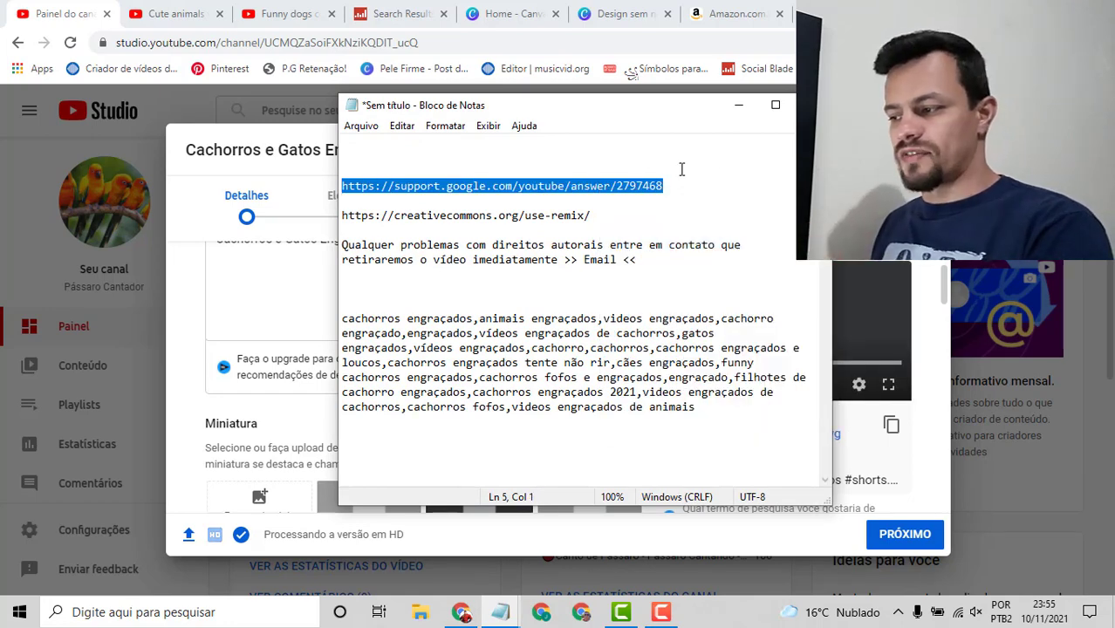
{"action": "left_click_drag", "start_coordinate": [342, 185], "coordinate": [651, 186]}
{"action": "right_click", "coordinate": [652, 185]}
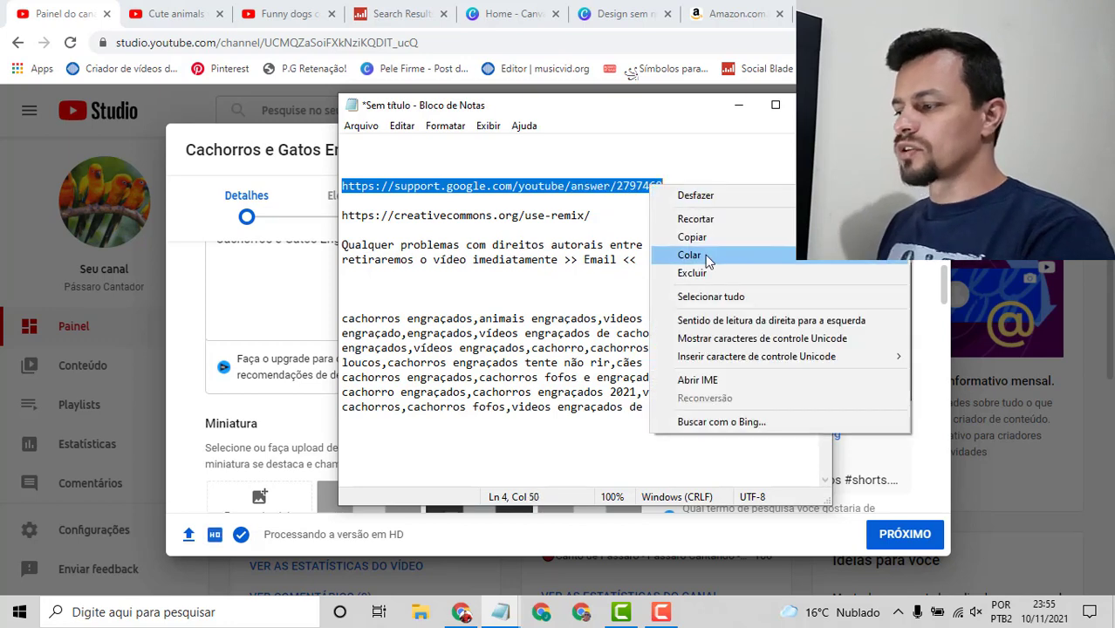
{"action": "left_click", "coordinate": [659, 234]}
Back in YouTube Studio, paste the YouTube support link below the description's first line.
{"action": "left_click", "coordinate": [238, 293]}
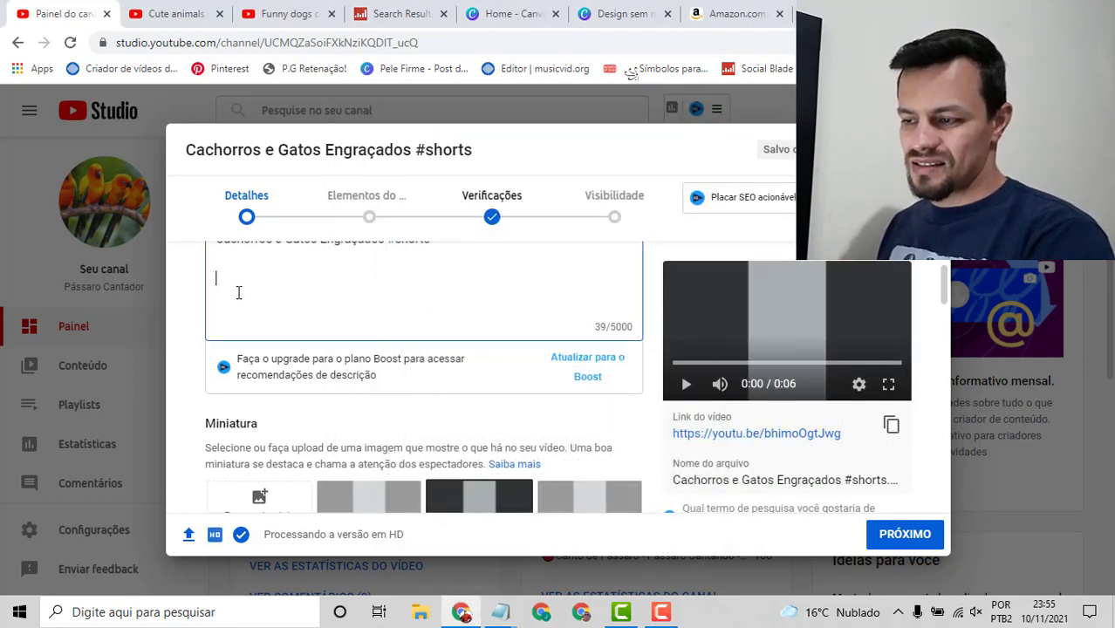
{"action": "scroll", "coordinate": [223, 345], "scroll_direction": "up", "scroll_amount": 1}
{"action": "right_click", "coordinate": [228, 358]}
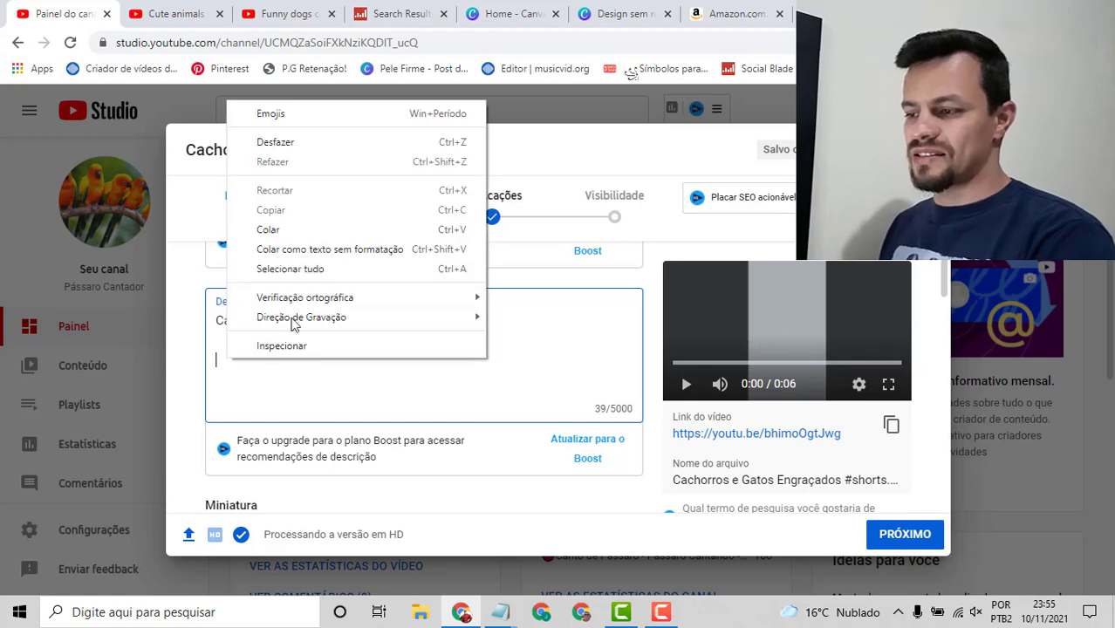
{"action": "left_click", "coordinate": [291, 231]}
{"action": "scroll", "coordinate": [611, 419], "scroll_direction": "down", "scroll_amount": 1}
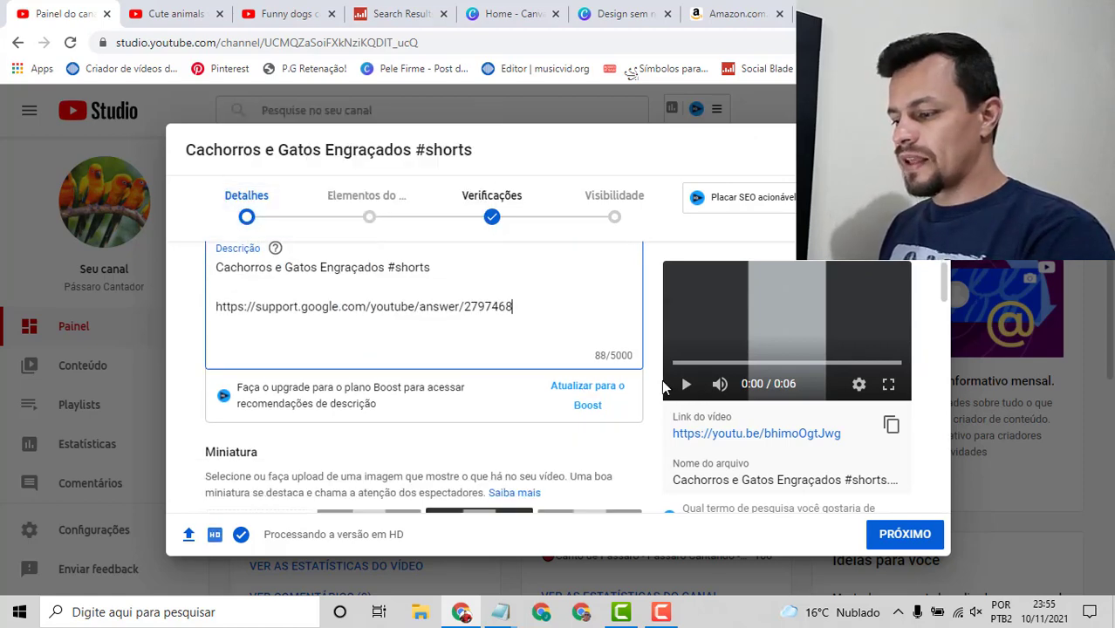
{"action": "mouse_move", "coordinate": [502, 621]}
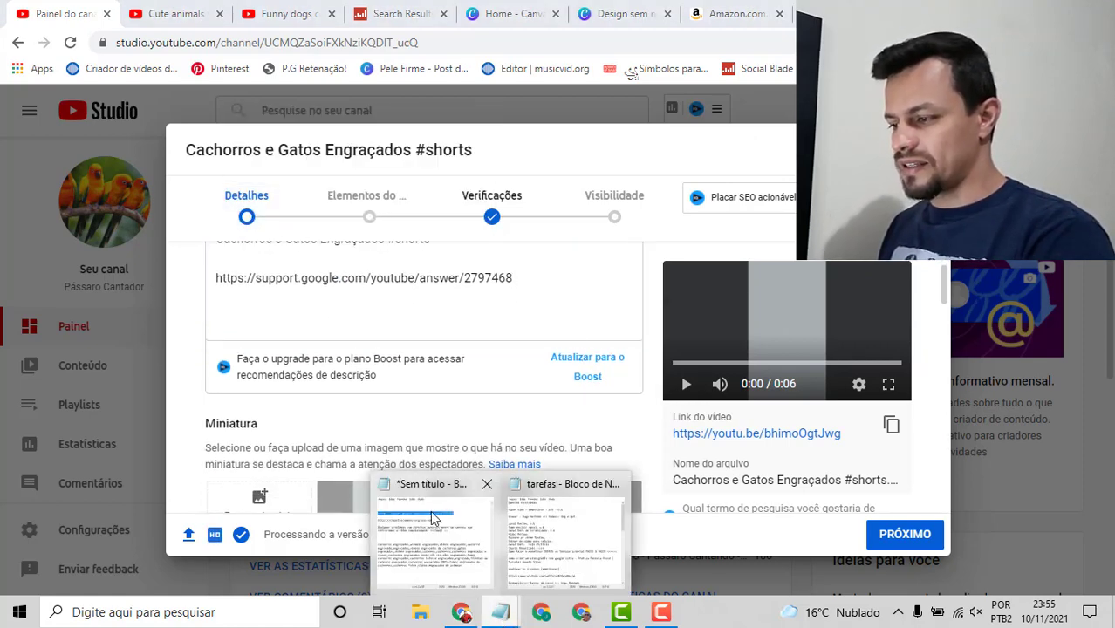
{"action": "left_click", "coordinate": [433, 487]}
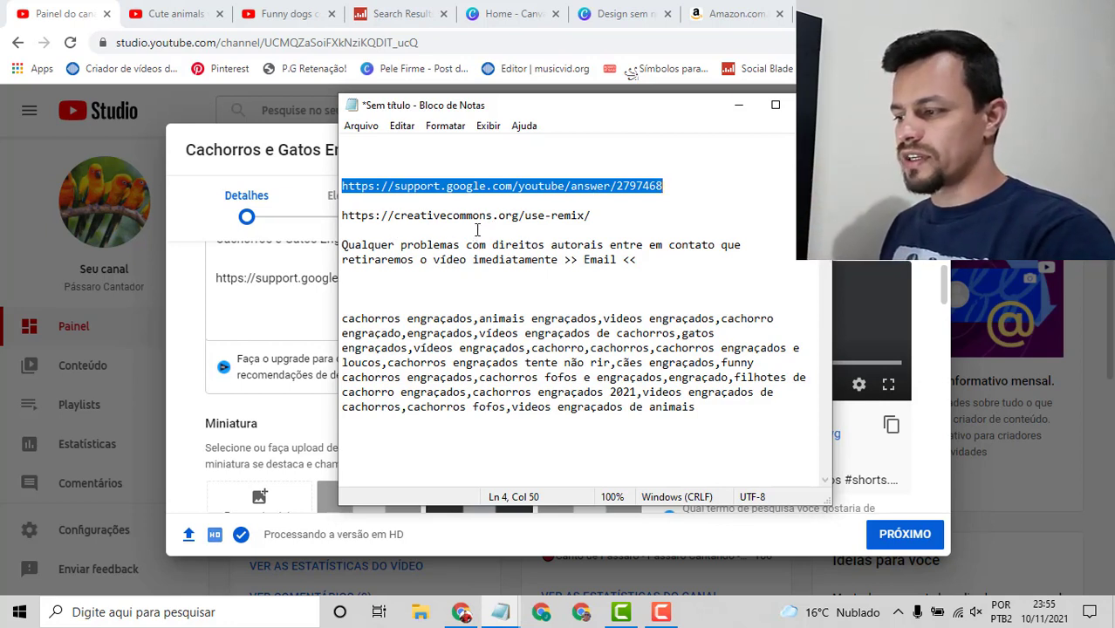
{"action": "left_click_drag", "start_coordinate": [342, 215], "coordinate": [593, 216]}
{"action": "right_click", "coordinate": [553, 215]}
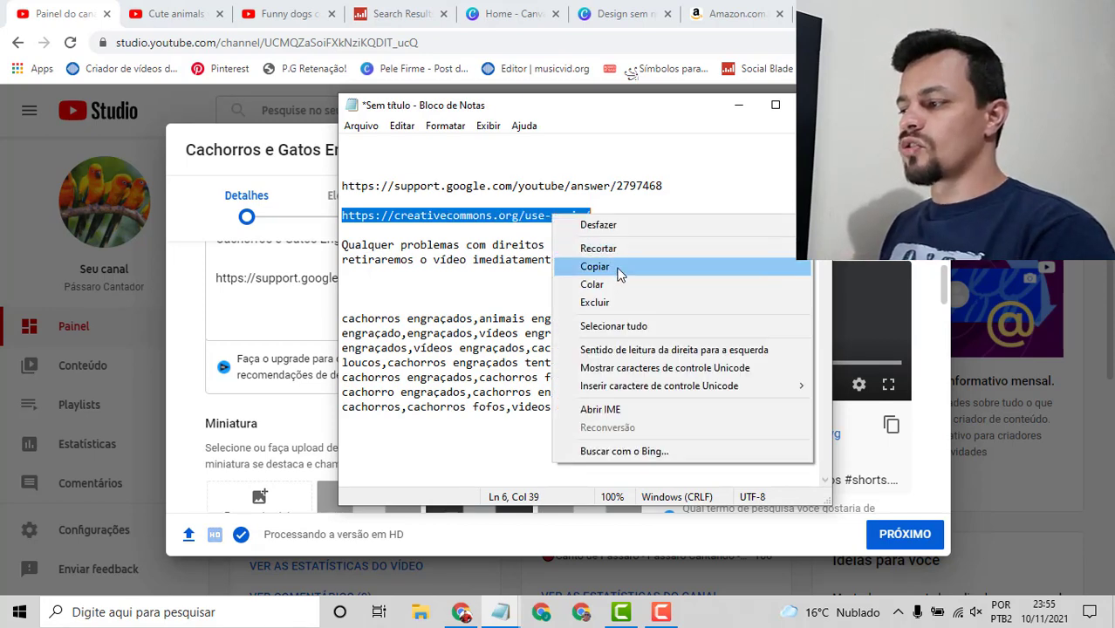
{"action": "left_click", "coordinate": [622, 269]}
Paste the Creative Commons link into the description in YouTube Studio, with a blank line above and below it.
{"action": "key", "text": "alt+Tab"}
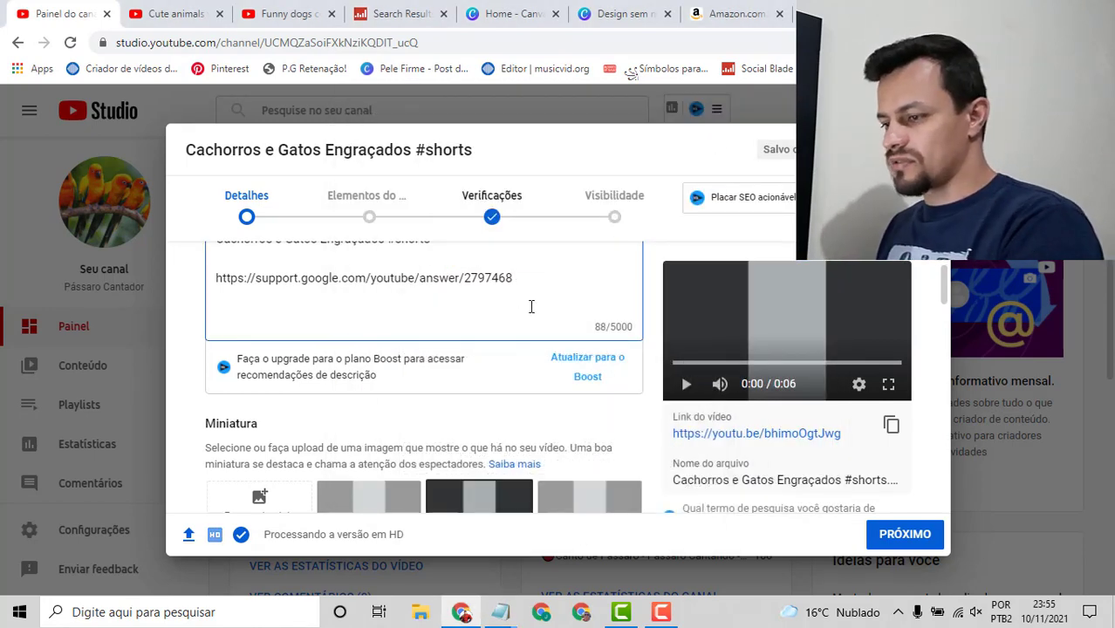
{"action": "left_click", "coordinate": [523, 278]}
{"action": "key", "text": "Return"}
{"action": "key", "text": "Return"}
{"action": "key", "text": "ctrl+v"}
{"action": "key", "text": "Return"}
{"action": "key", "text": "Return"}
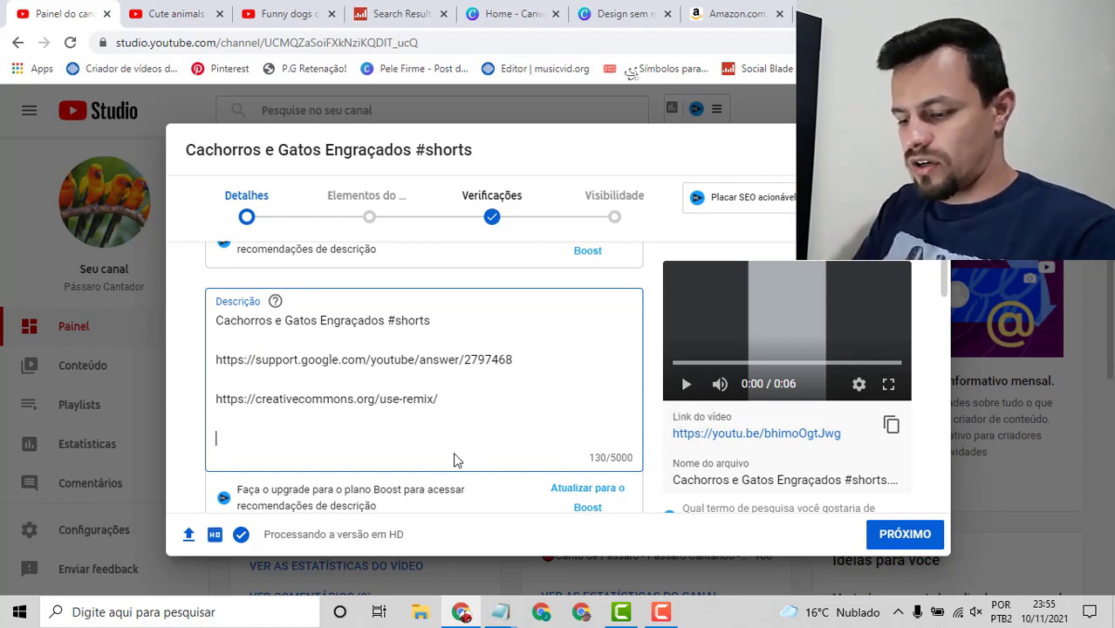
Add a "Vídeo Original:" line to the description, followed by the copied URL of the "Funny dogs compilation 2020" YouTube video.
{"action": "type", "text": "Vídeo Original:"}
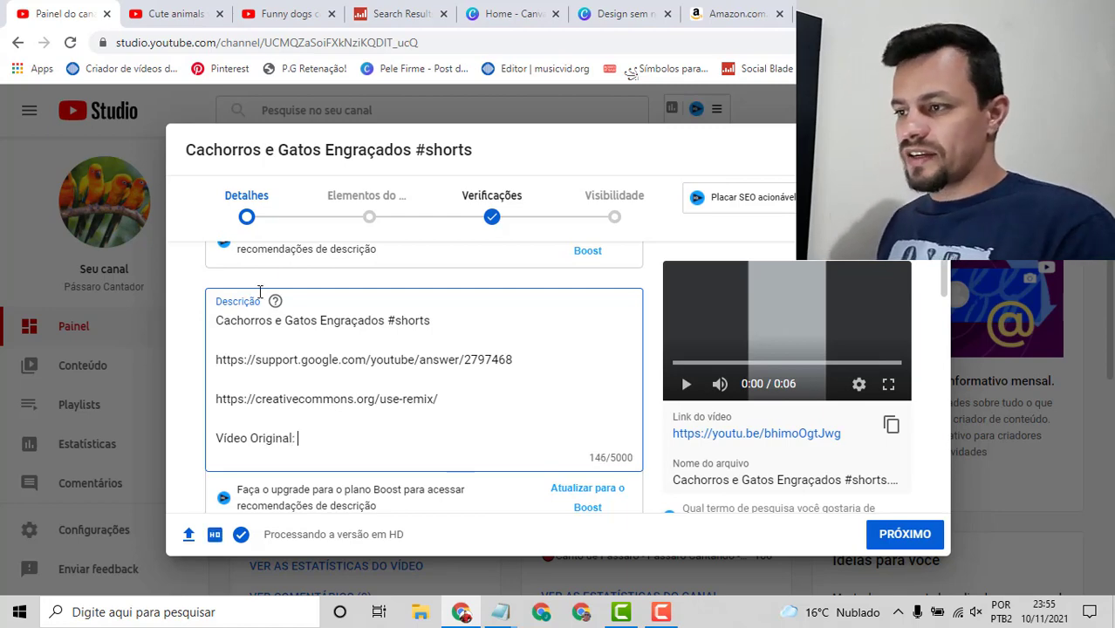
{"action": "left_click", "coordinate": [175, 14]}
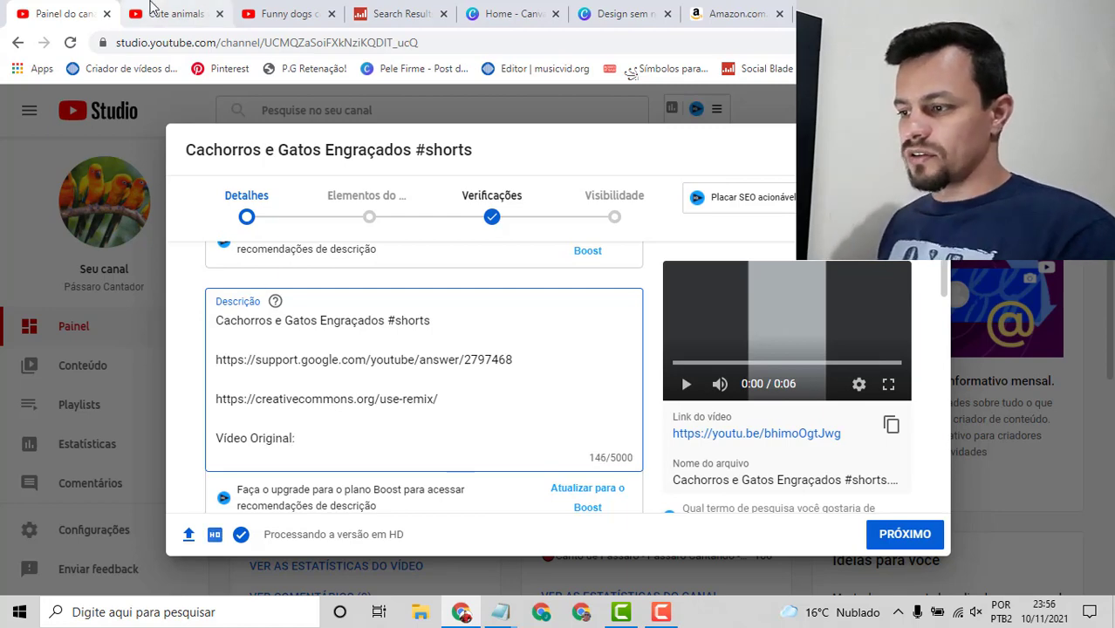
{"action": "left_click", "coordinate": [270, 13]}
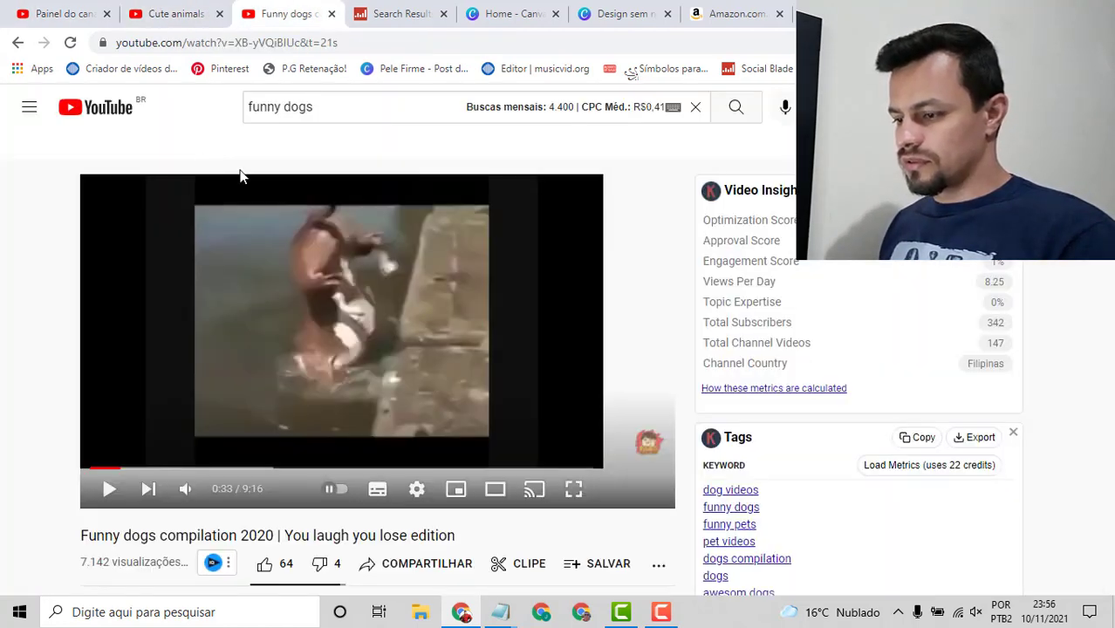
{"action": "right_click", "coordinate": [270, 354]}
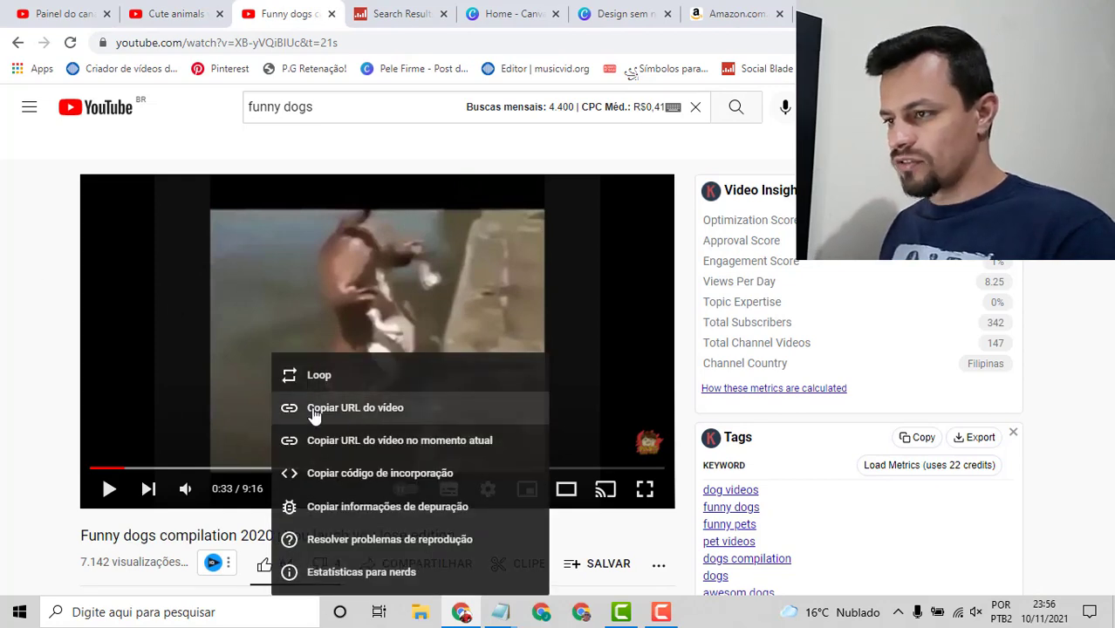
{"action": "left_click", "coordinate": [279, 308]}
{"action": "left_click", "coordinate": [27, 7]}
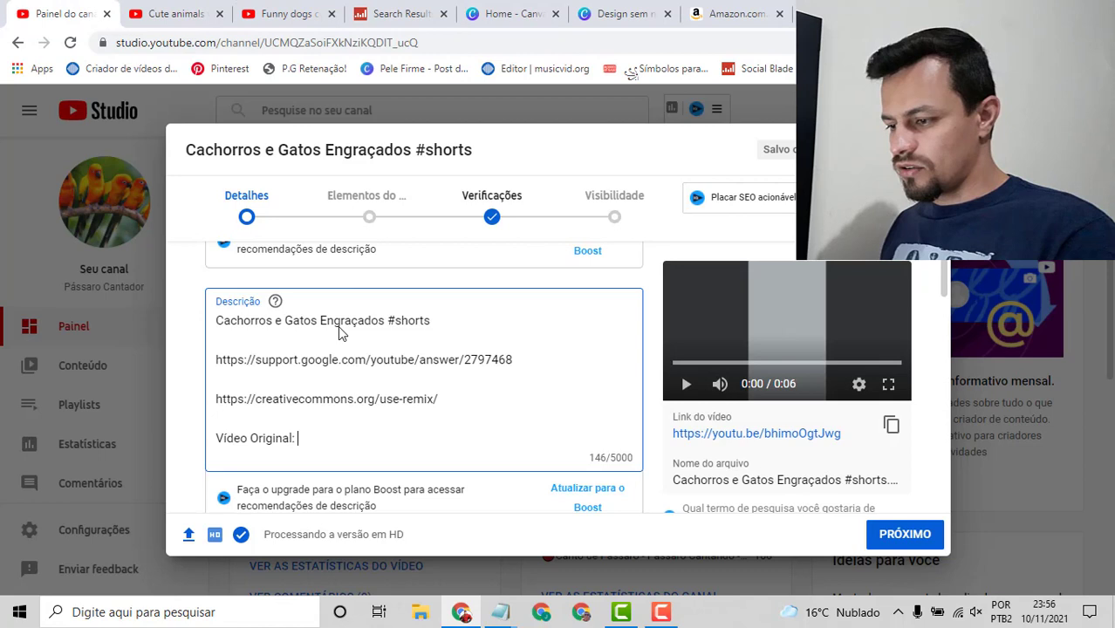
{"action": "right_click", "coordinate": [326, 440]}
{"action": "left_click", "coordinate": [381, 312]}
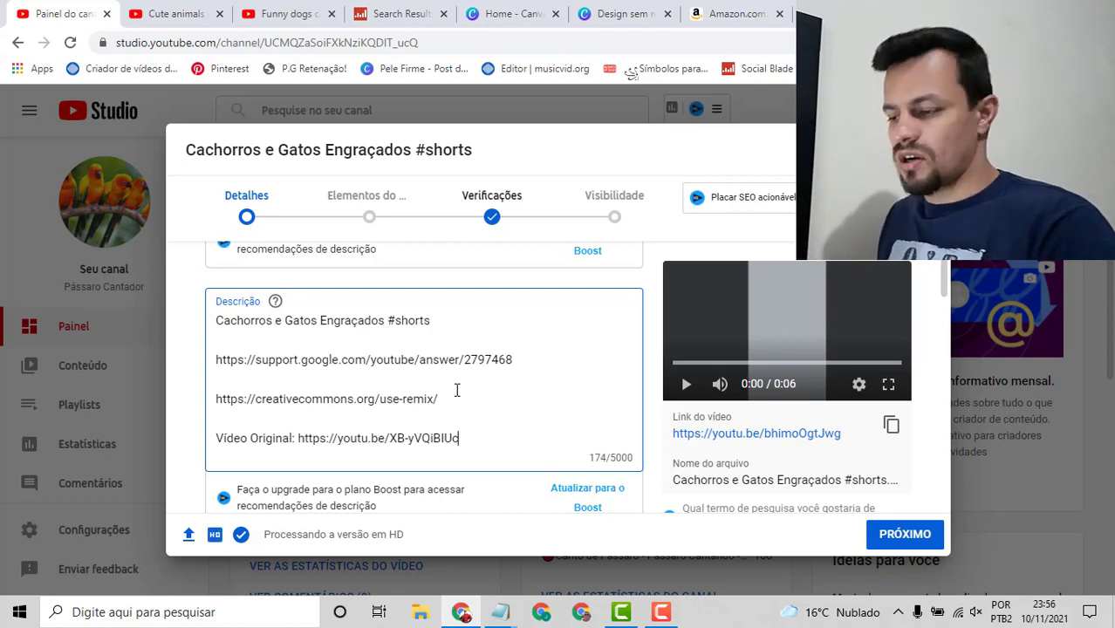
Copy the "Qualquer problemas com direitos autorais" copyright contact notice from the Notepad notes.
{"action": "key", "text": "alt+Tab"}
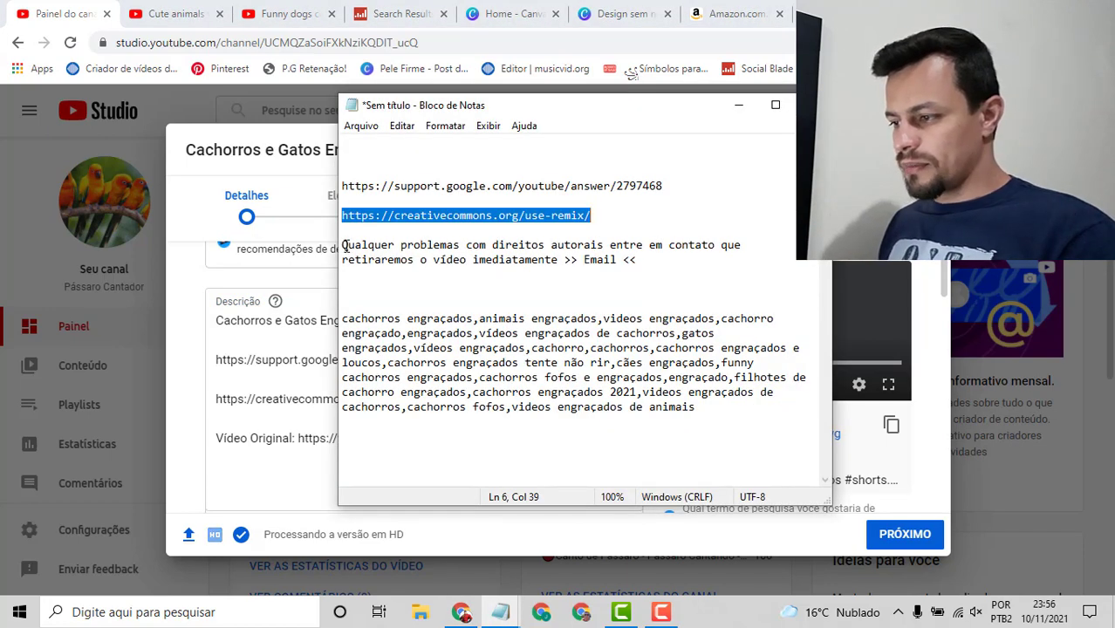
{"action": "left_click_drag", "start_coordinate": [341, 246], "coordinate": [488, 271]}
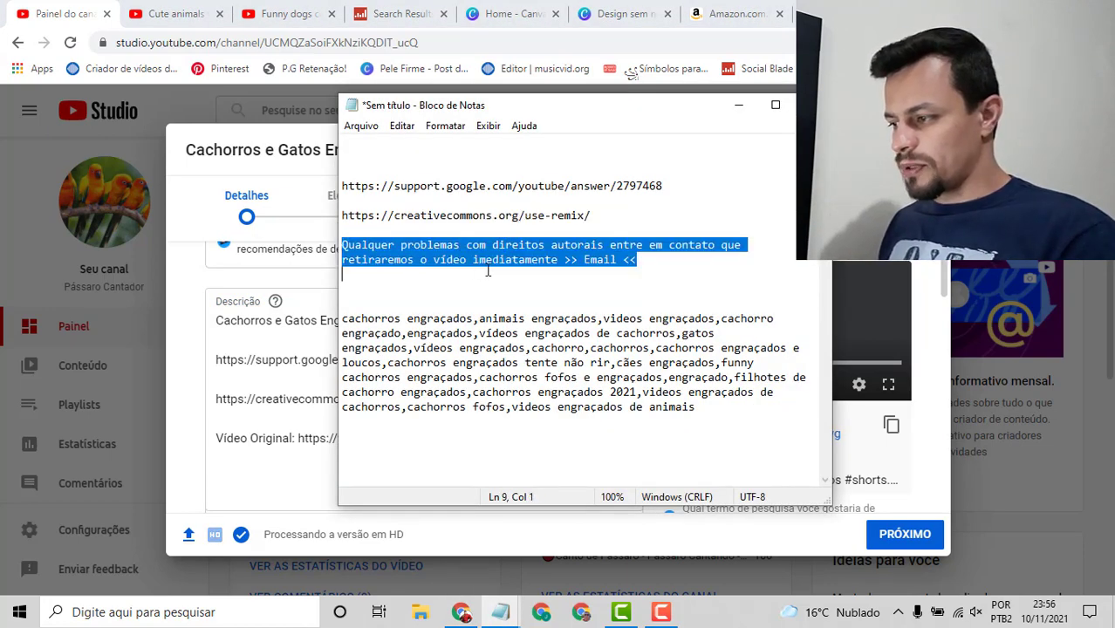
{"action": "right_click", "coordinate": [584, 252]}
{"action": "left_click", "coordinate": [621, 301]}
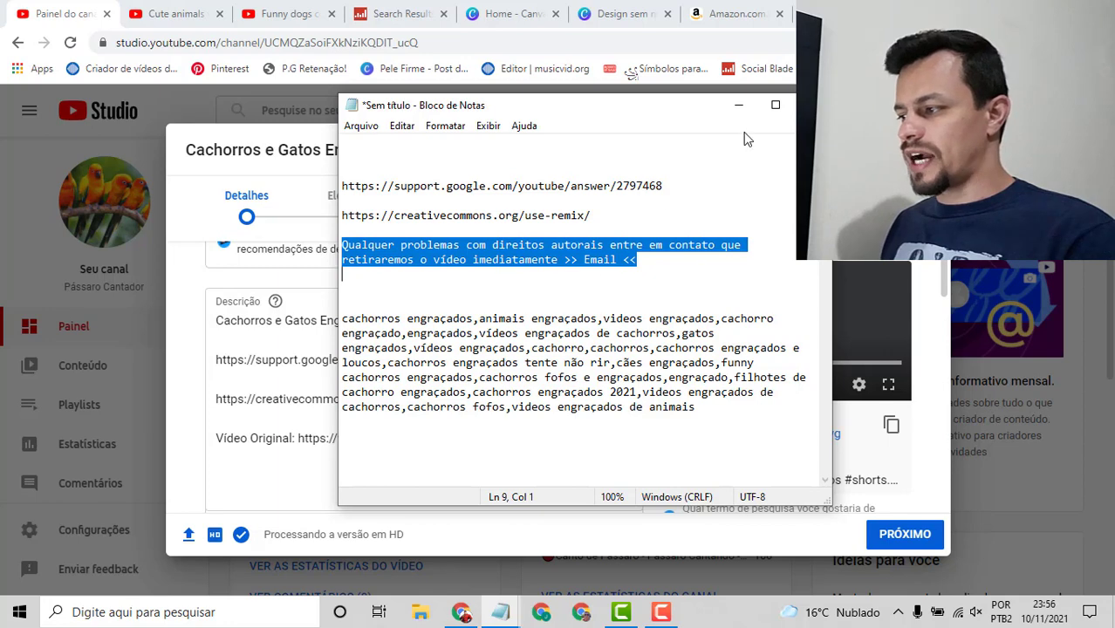
{"action": "right_click", "coordinate": [554, 259]}
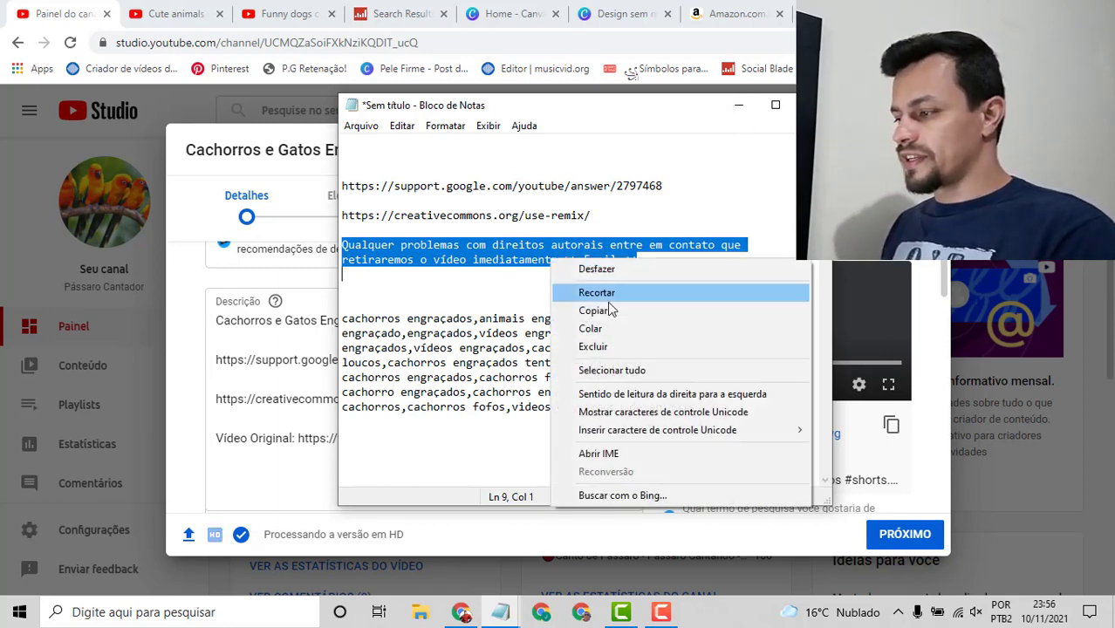
{"action": "left_click", "coordinate": [607, 308]}
Put the notes away and paste the copyright contact notice at the end of the video description.
{"action": "left_click", "coordinate": [738, 105]}
{"action": "scroll", "coordinate": [425, 437], "scroll_direction": "down", "scroll_amount": 1}
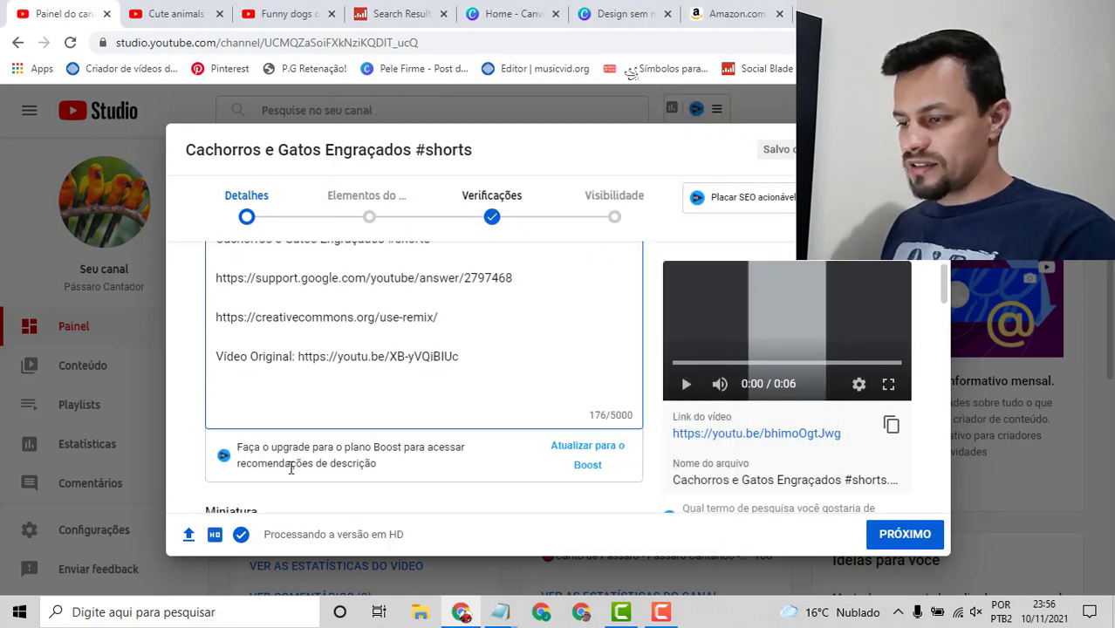
{"action": "right_click", "coordinate": [254, 404]}
{"action": "left_click", "coordinate": [296, 274]}
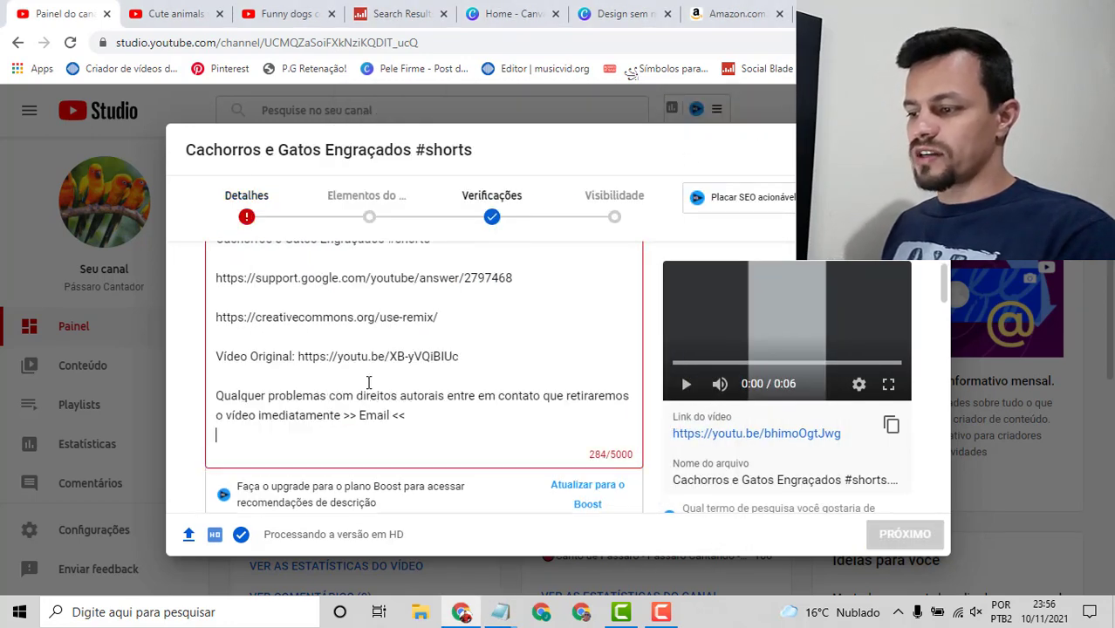
Remove the ">>" and "<<" symbols around "Email" in the description's copyright notice.
{"action": "left_click", "coordinate": [356, 415]}
{"action": "key", "text": "BackSpace"}
{"action": "key", "text": "BackSpace"}
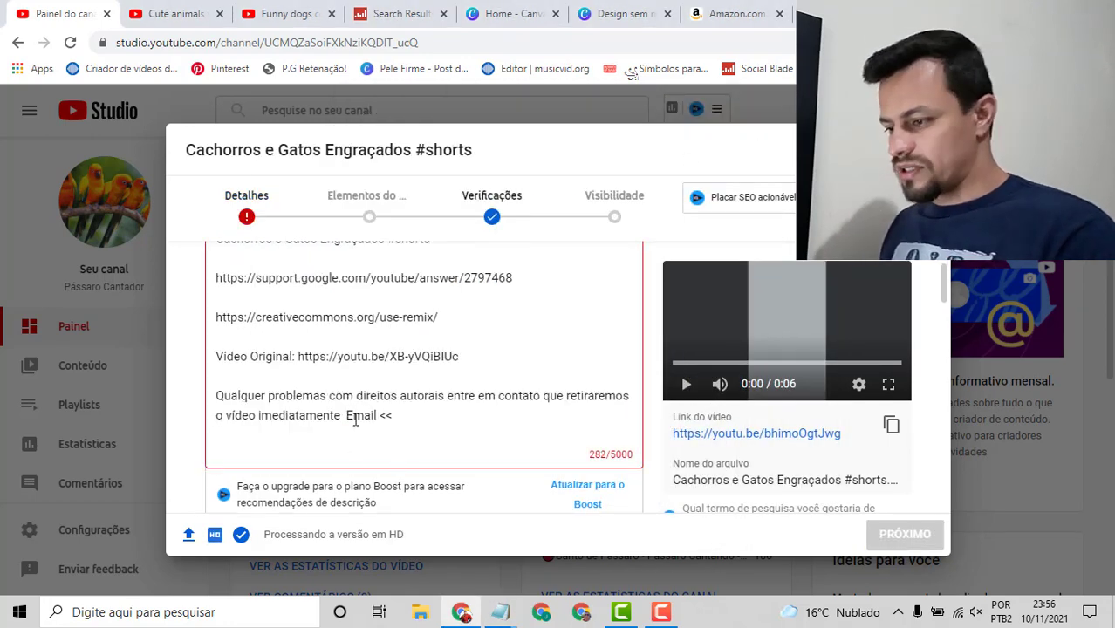
{"action": "left_click", "coordinate": [403, 415]}
{"action": "key", "text": "BackSpace"}
{"action": "key", "text": "BackSpace"}
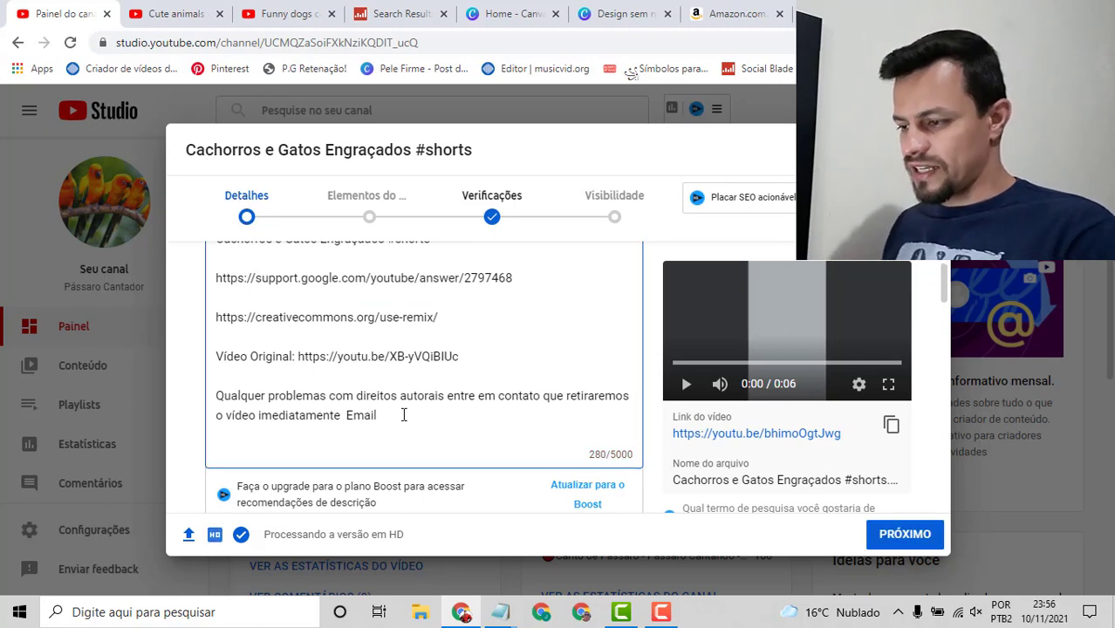
{"action": "key", "text": "shift+End"}
{"action": "key", "text": "Down"}
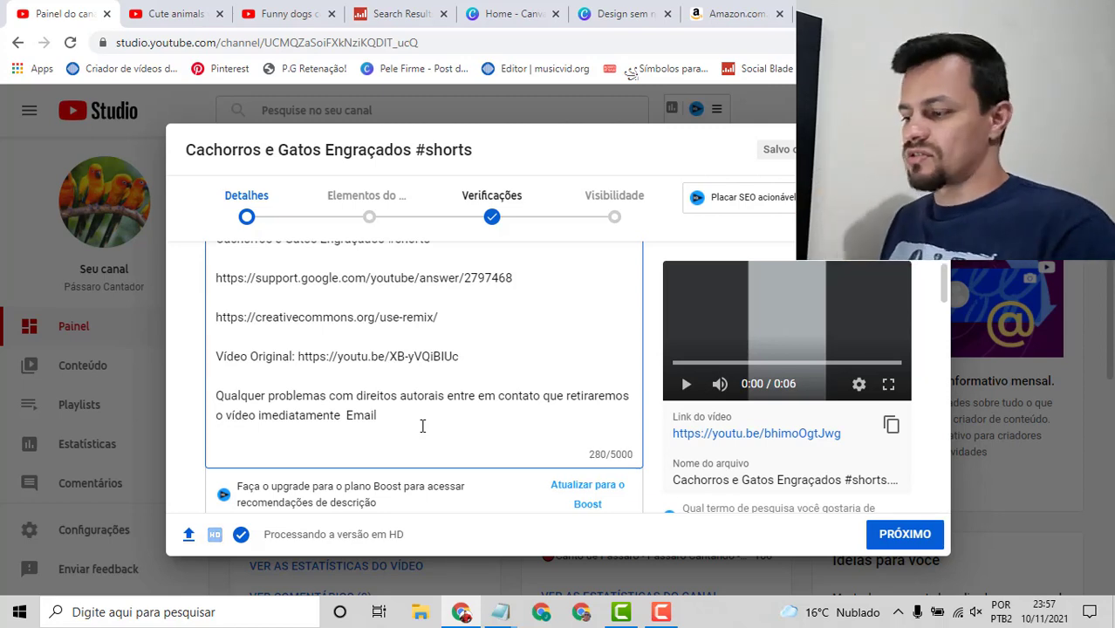
{"action": "scroll", "coordinate": [489, 427], "scroll_direction": "down", "scroll_amount": 1}
{"action": "scroll", "coordinate": [523, 441], "scroll_direction": "up", "scroll_amount": 4}
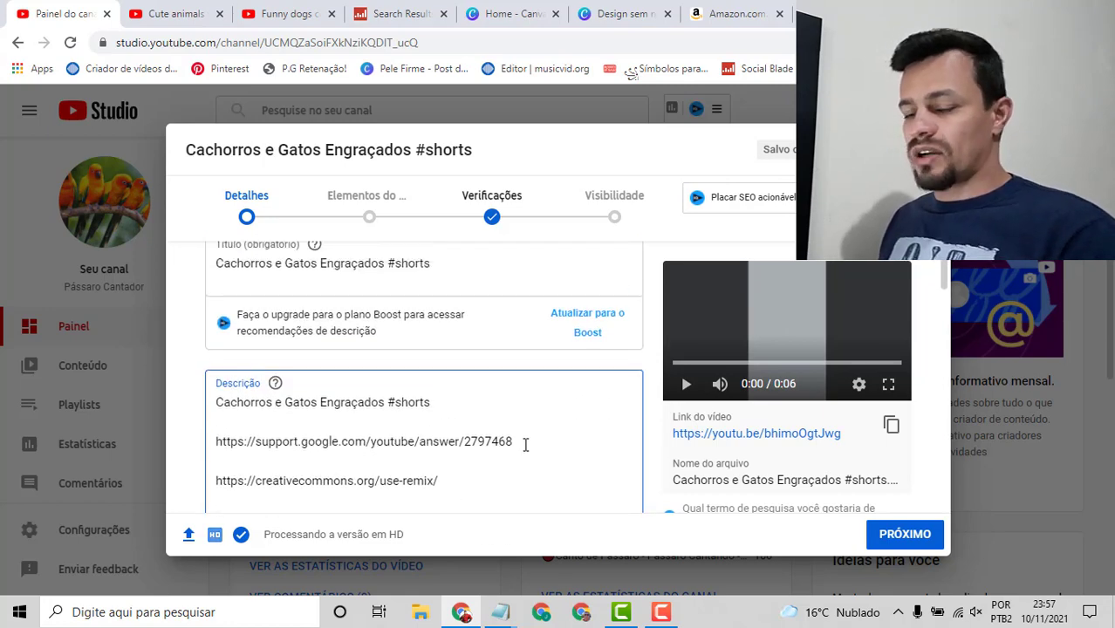
{"action": "scroll", "coordinate": [528, 410], "scroll_direction": "down", "scroll_amount": 1}
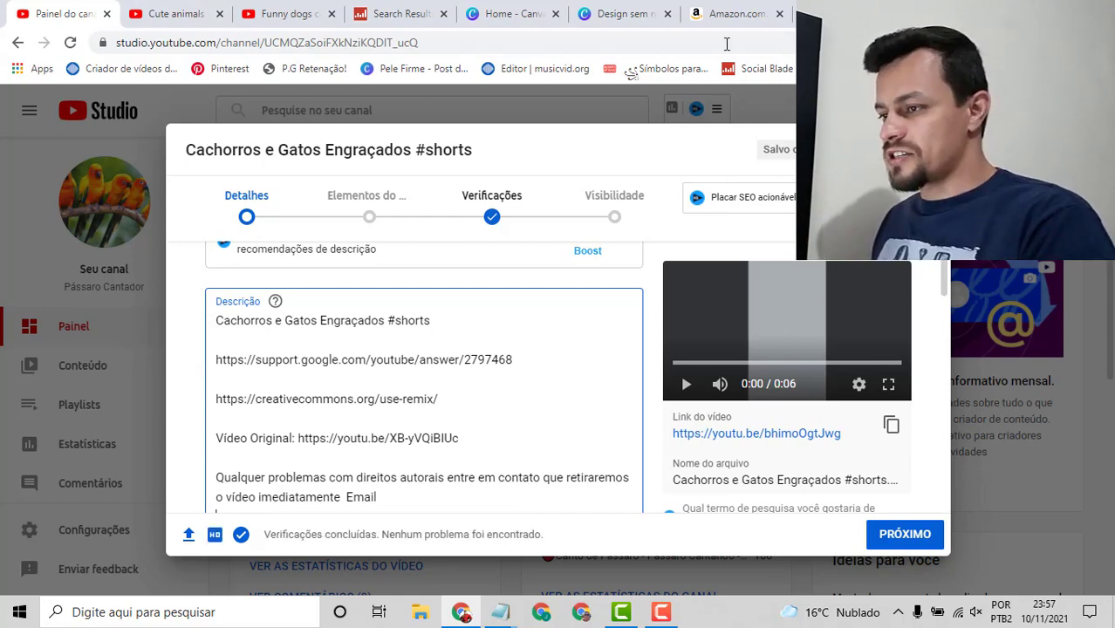
Open Hotmart in a new browser tab, search its affiliate market for "cachorros" and browse the products.
{"action": "key", "text": "ctrl+t"}
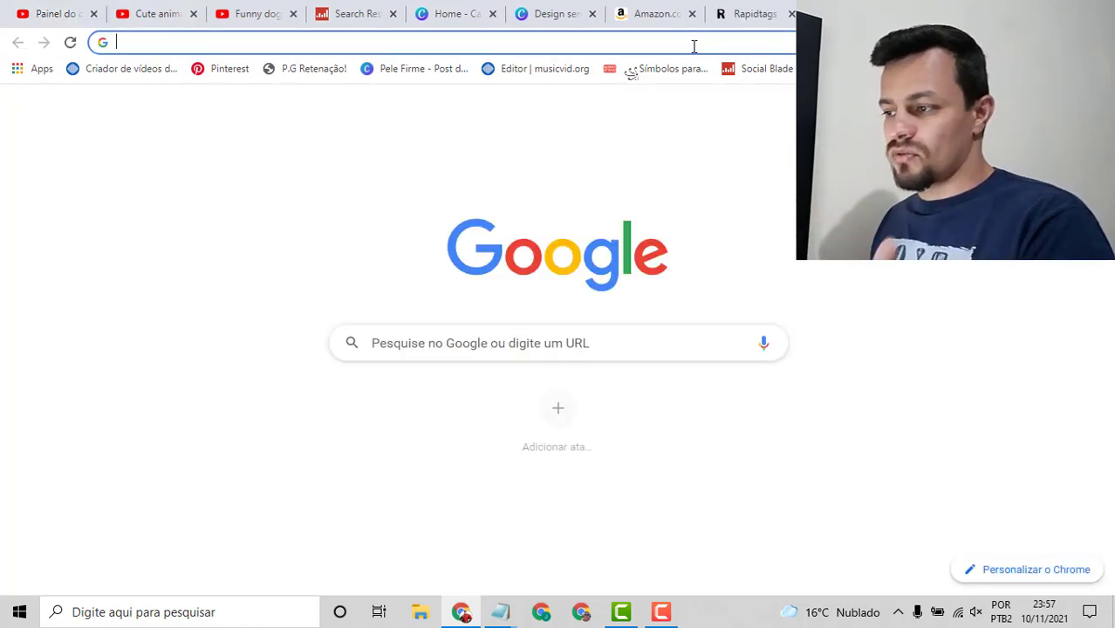
{"action": "type", "text": "h"}
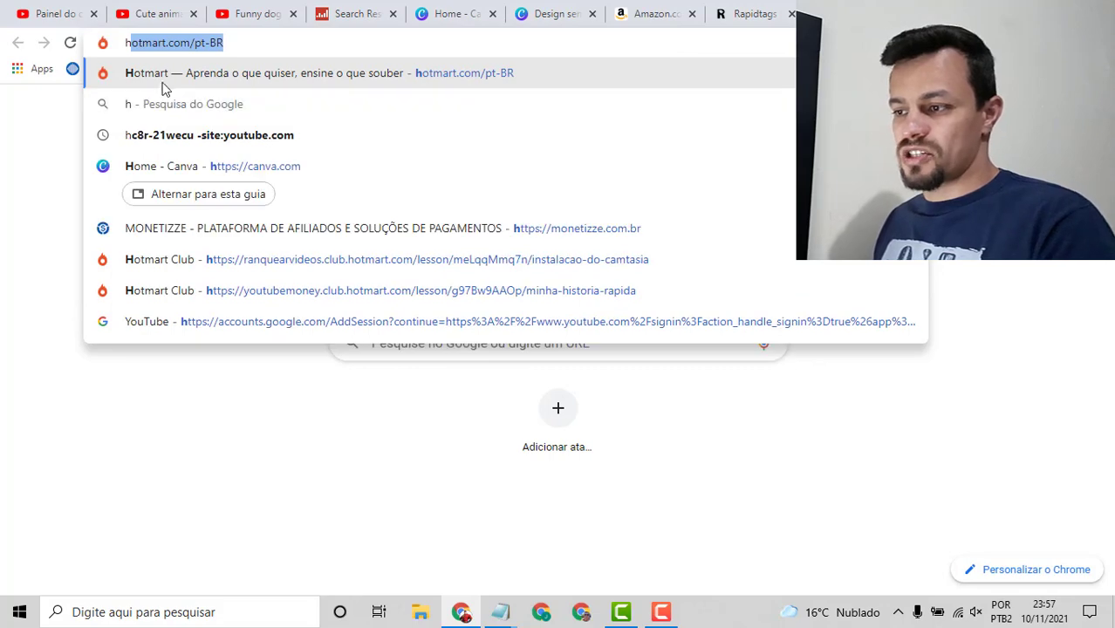
{"action": "key", "text": "Return"}
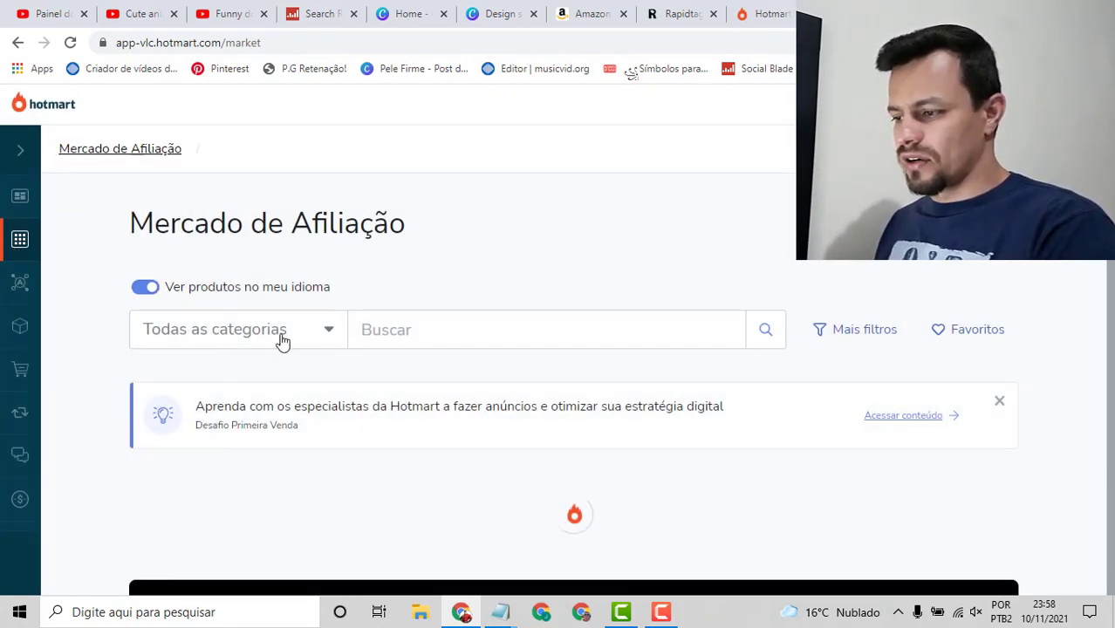
{"action": "left_click", "coordinate": [397, 330]}
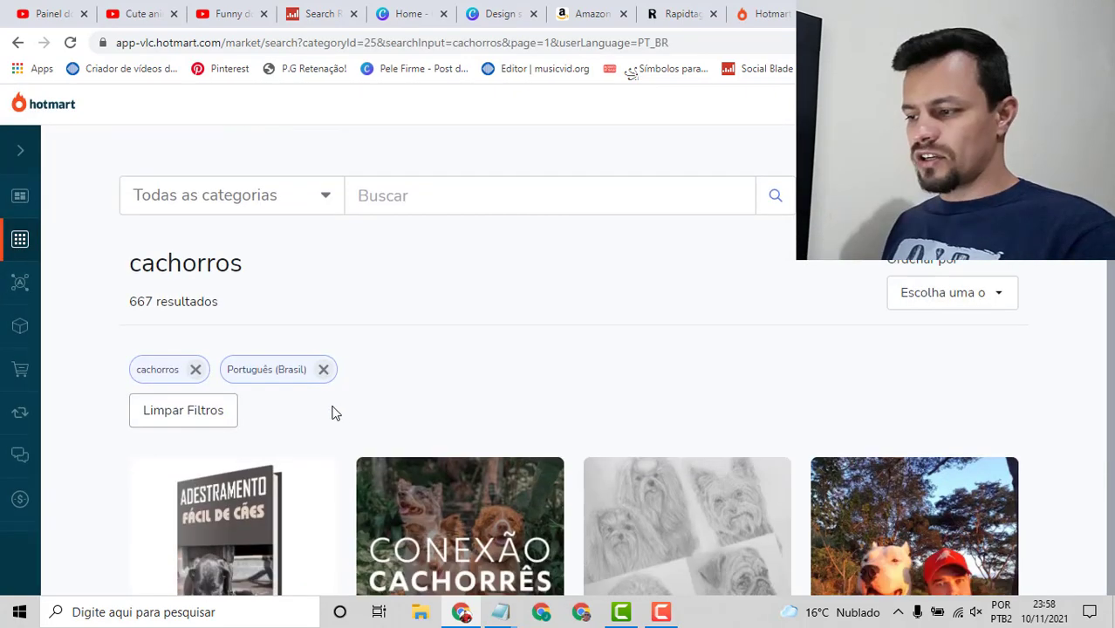
{"action": "scroll", "coordinate": [201, 414], "scroll_direction": "down", "scroll_amount": 3}
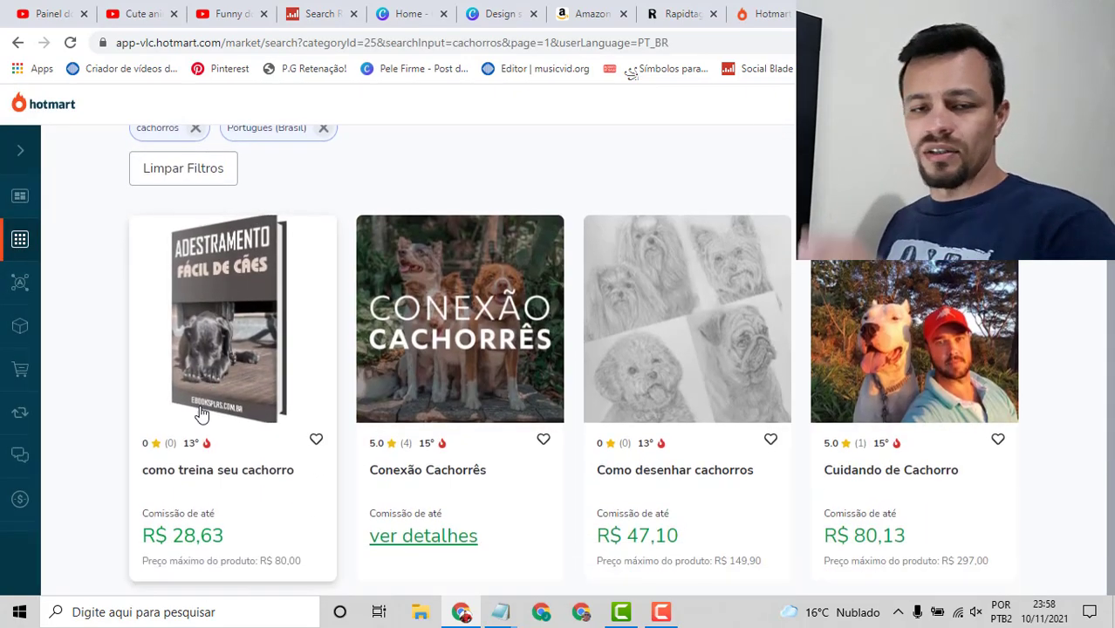
{"action": "scroll", "coordinate": [190, 403], "scroll_direction": "down", "scroll_amount": 2}
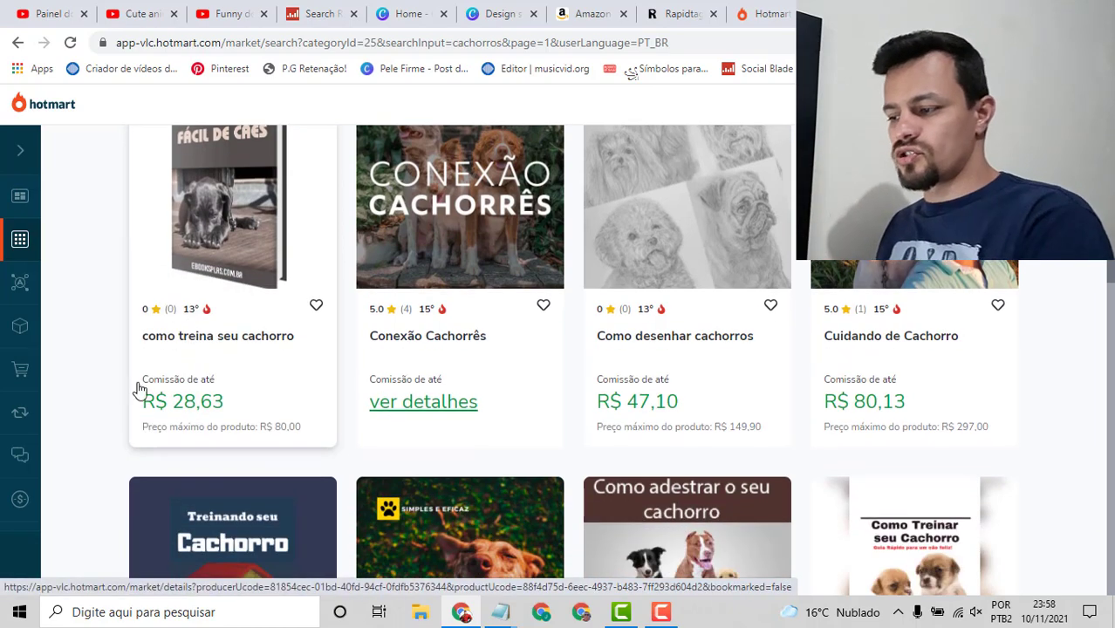
Browse the dog products in the Hotmart results and open the "Cuidando de Cachorro" product page.
{"action": "scroll", "coordinate": [174, 393], "scroll_direction": "up", "scroll_amount": 2}
{"action": "scroll", "coordinate": [286, 404], "scroll_direction": "down", "scroll_amount": 2}
{"action": "scroll", "coordinate": [390, 397], "scroll_direction": "up", "scroll_amount": 2}
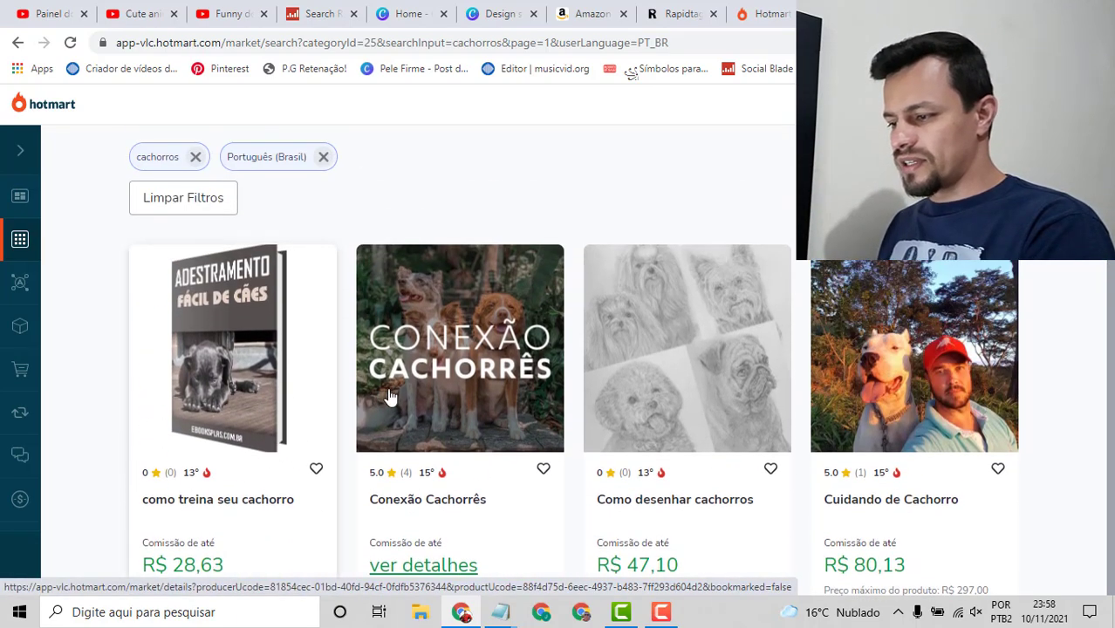
{"action": "scroll", "coordinate": [528, 397], "scroll_direction": "down", "scroll_amount": 2}
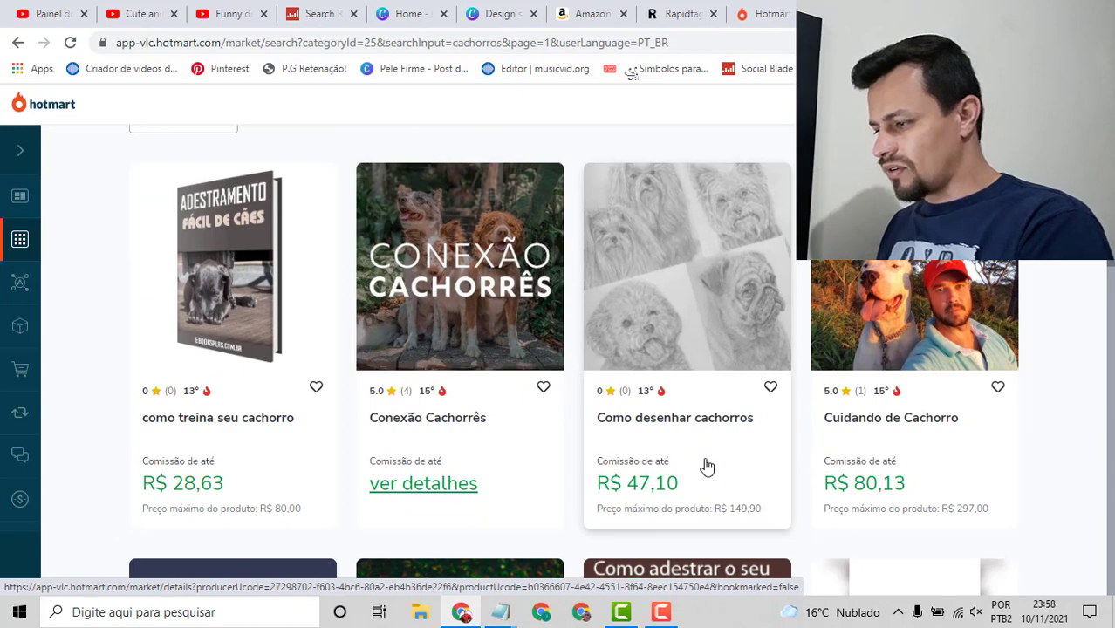
{"action": "scroll", "coordinate": [785, 340], "scroll_direction": "down", "scroll_amount": 1}
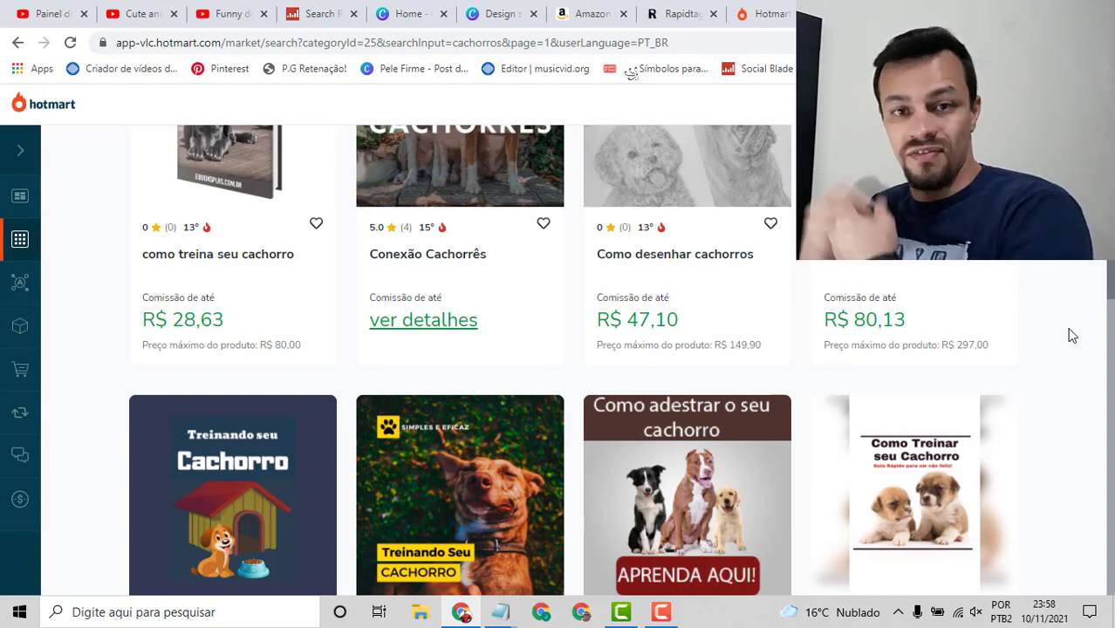
{"action": "scroll", "coordinate": [1006, 354], "scroll_direction": "up", "scroll_amount": 2}
{"action": "left_click", "coordinate": [922, 313]}
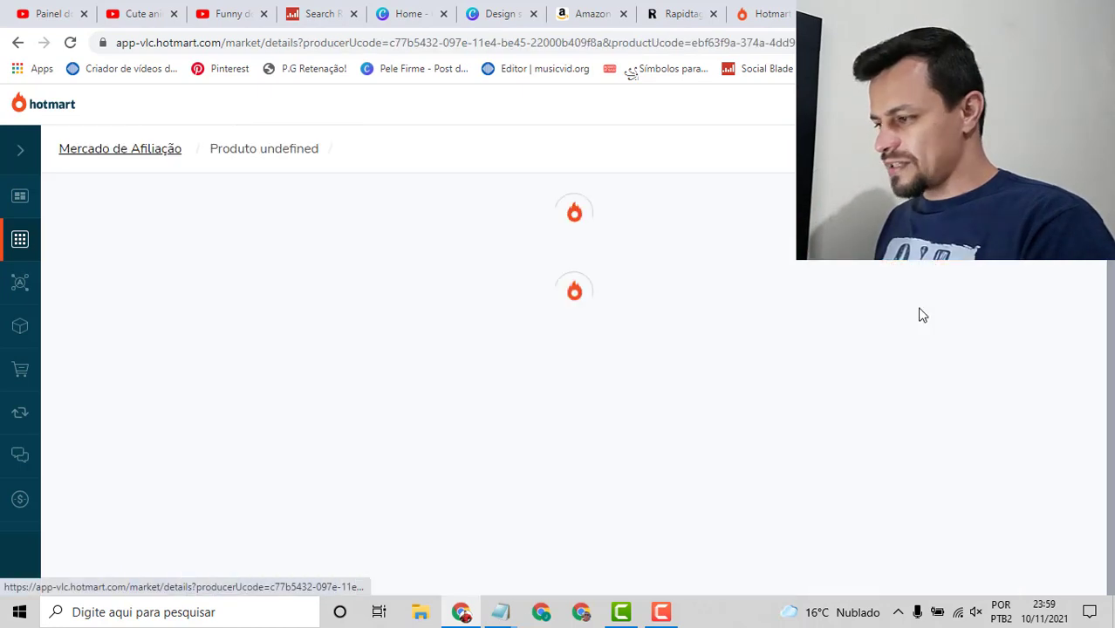
Review the "Cuidando de Cachorro" offer, join as its affiliate and open its HotLinks page.
{"action": "scroll", "coordinate": [948, 306], "scroll_direction": "down", "scroll_amount": 3}
{"action": "scroll", "coordinate": [948, 306], "scroll_direction": "up", "scroll_amount": 3}
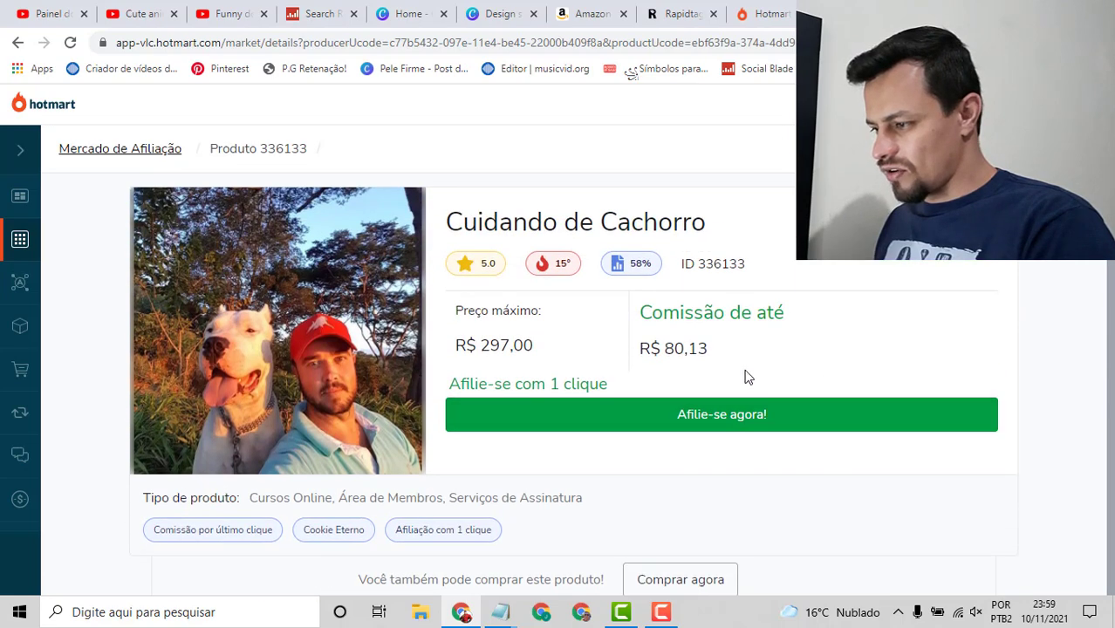
{"action": "left_click", "coordinate": [727, 418]}
{"action": "left_click", "coordinate": [733, 419]}
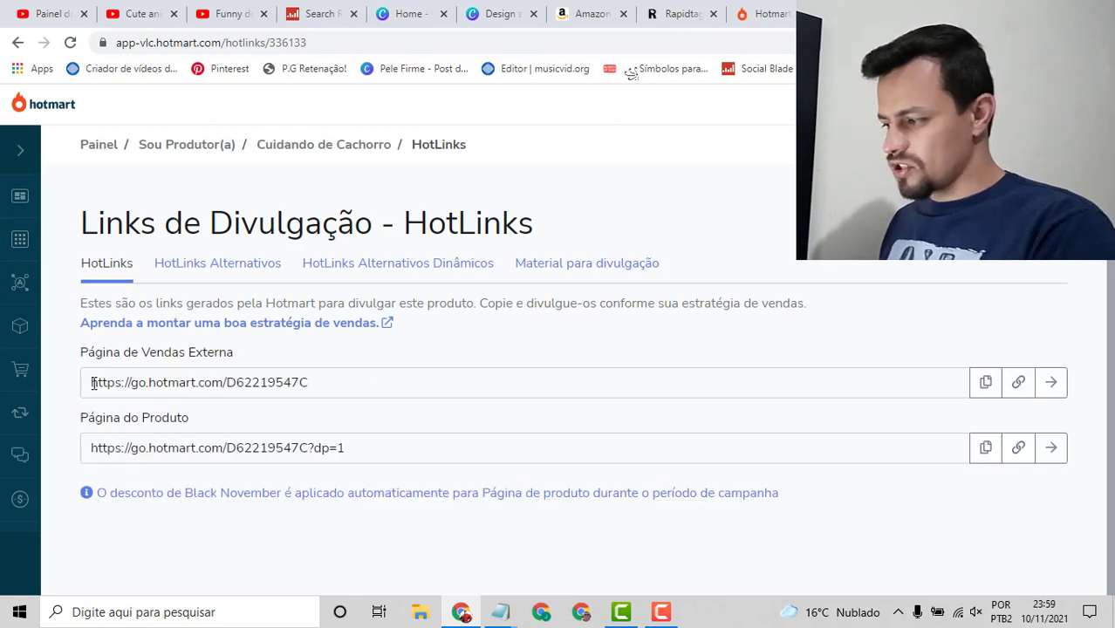
Generate a shortened hotm.art link for the "Página de Vendas Externa" HotLink, without campaign parameters, and copy it.
{"action": "left_click", "coordinate": [1020, 385]}
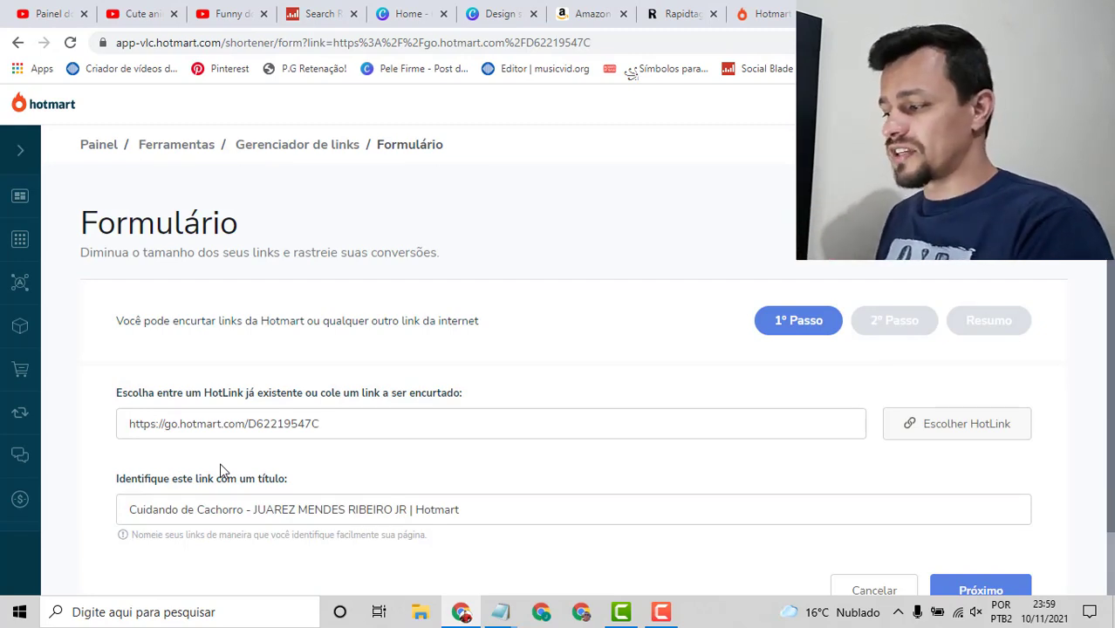
{"action": "scroll", "coordinate": [220, 471], "scroll_direction": "down", "scroll_amount": 1}
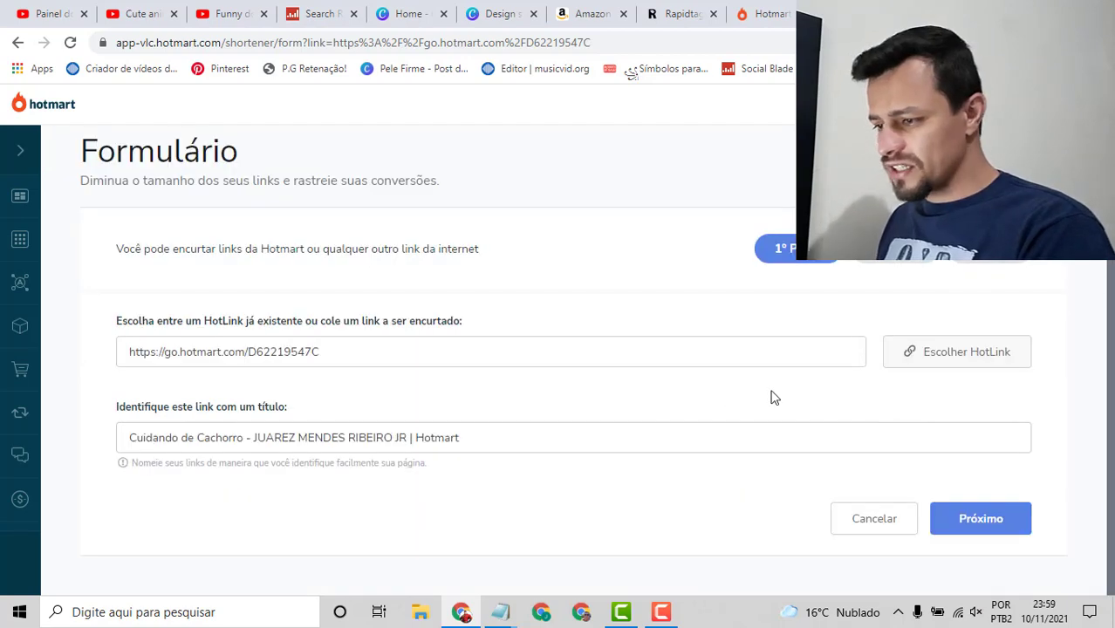
{"action": "left_click", "coordinate": [991, 523]}
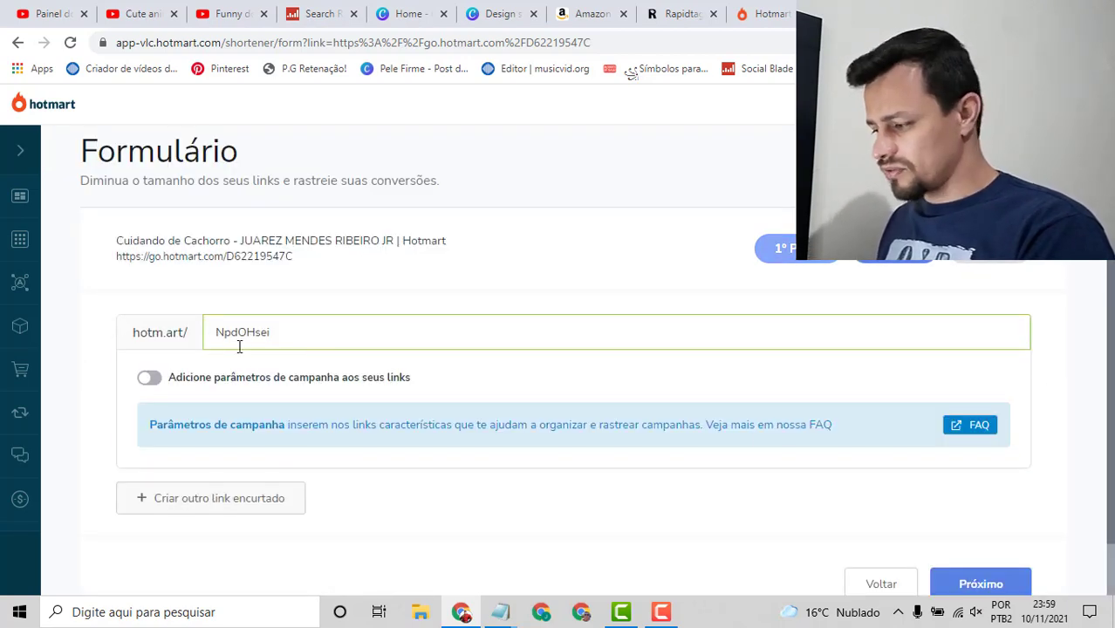
{"action": "scroll", "coordinate": [627, 443], "scroll_direction": "down", "scroll_amount": 1}
{"action": "left_click", "coordinate": [978, 519]}
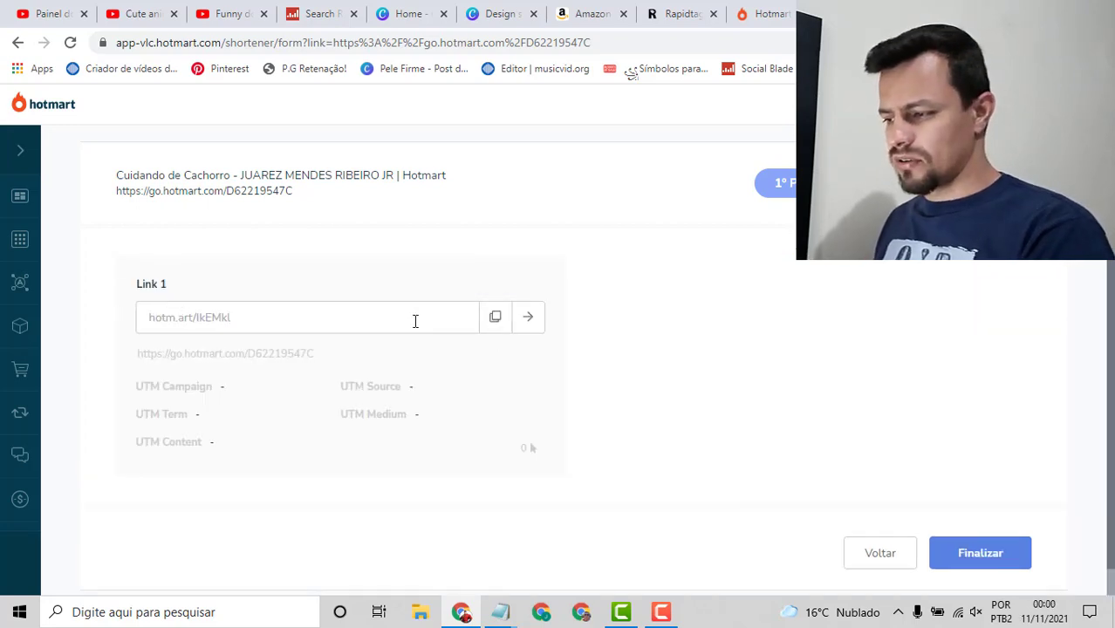
{"action": "left_click", "coordinate": [494, 321]}
Return to the YouTube Studio upload and start a new line beginning with "A" below the description's opening title line.
{"action": "key", "text": "ctrl+1"}
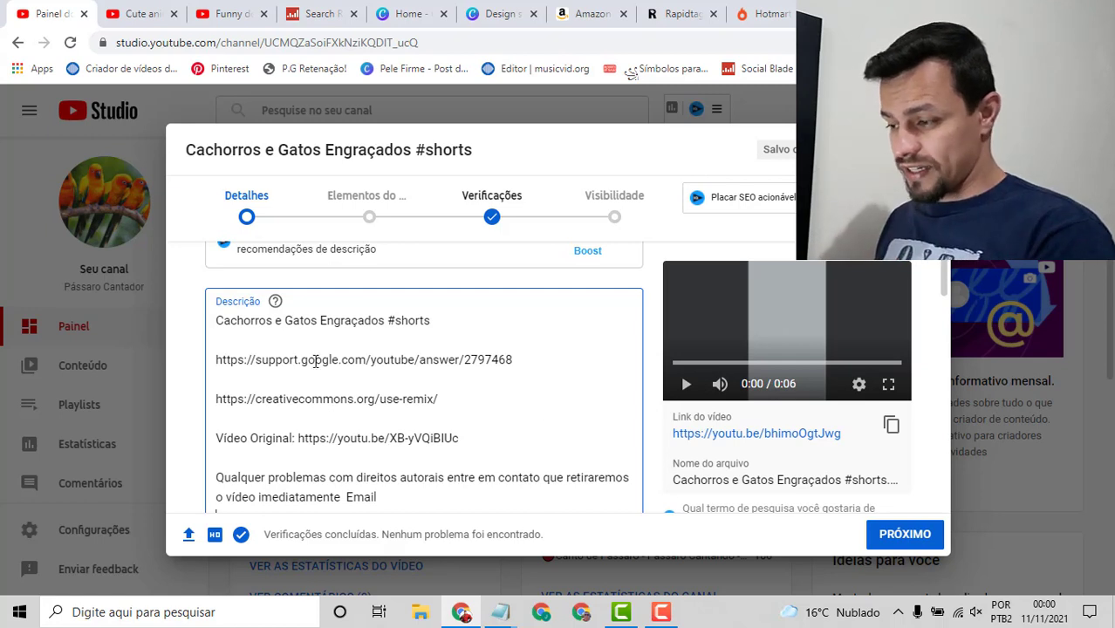
{"action": "right_click", "coordinate": [251, 327]}
{"action": "key", "text": "Escape"}
{"action": "key", "text": "Return"}
{"action": "key", "text": "Return"}
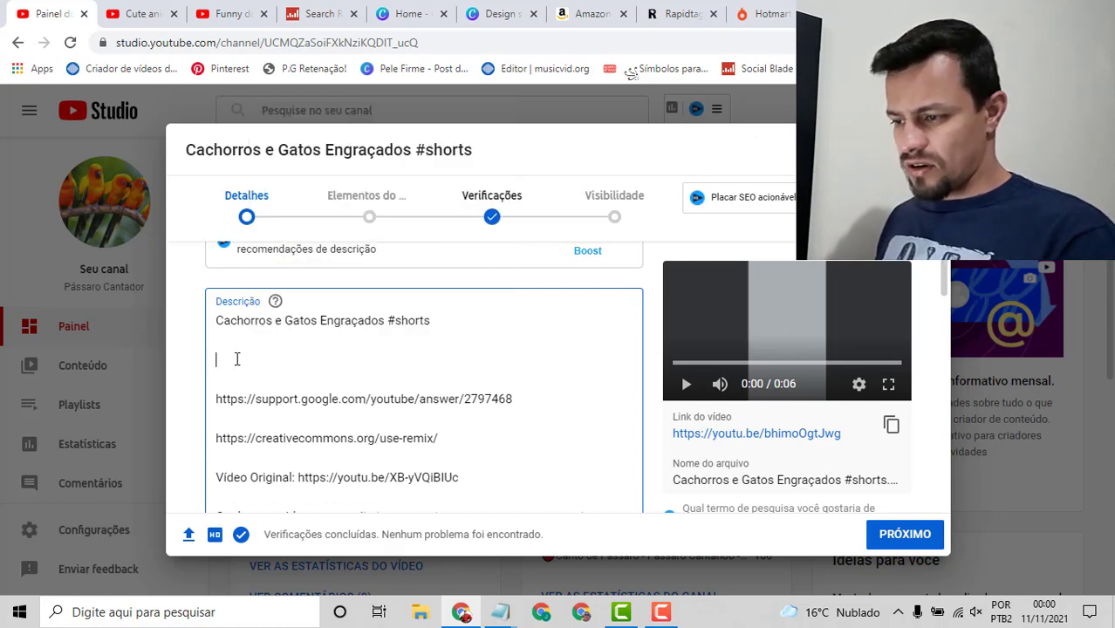
{"action": "type", "text": "A"}
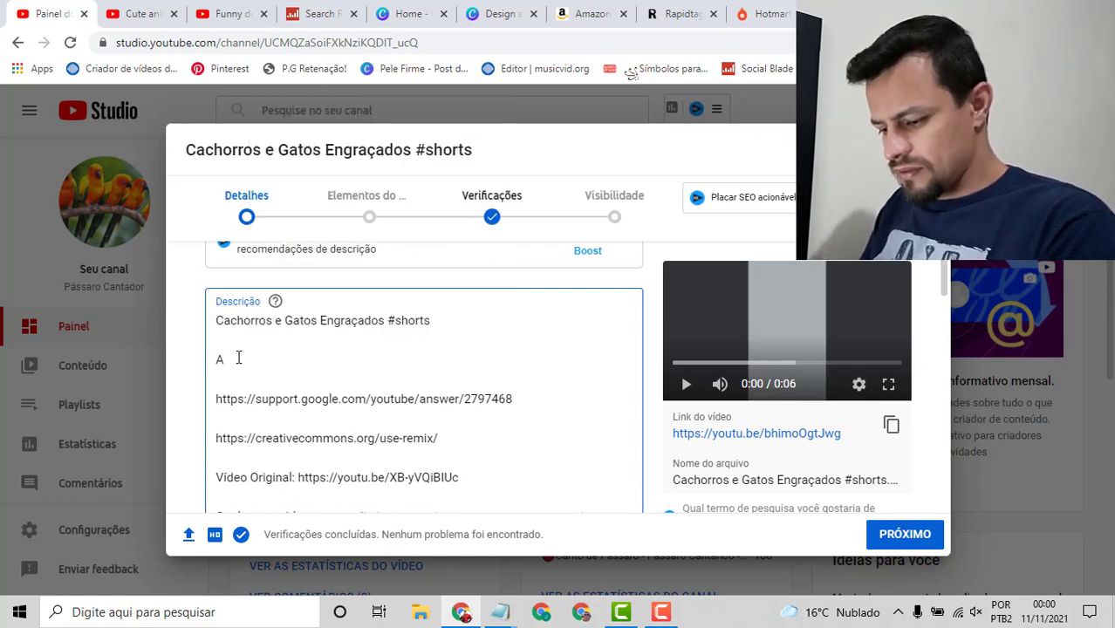